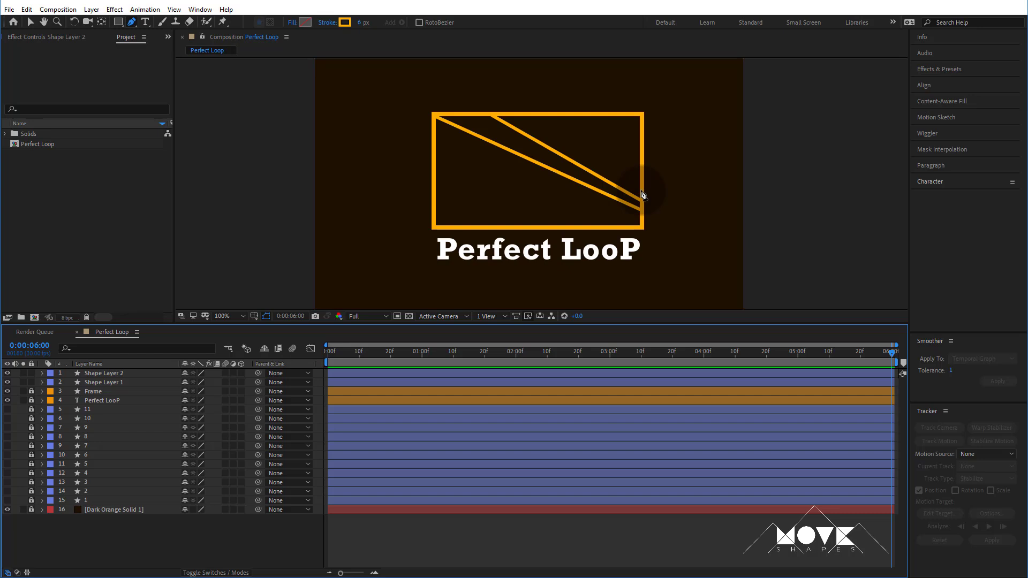
Step: Draw three more straight Pen lines fanning between the frame's right and top edges, each on its own shape layer
click(548, 115)
click(561, 546)
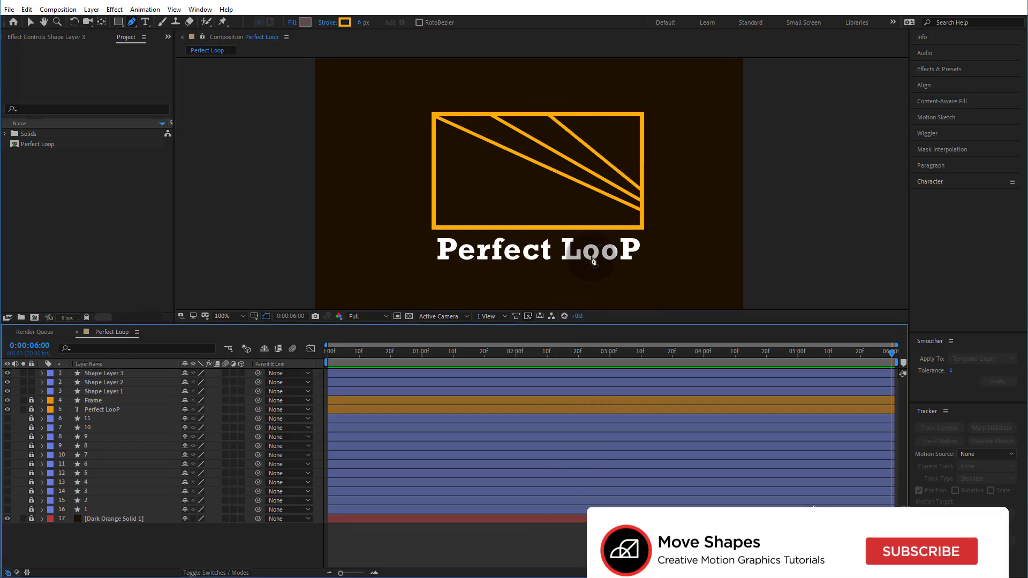
click(641, 176)
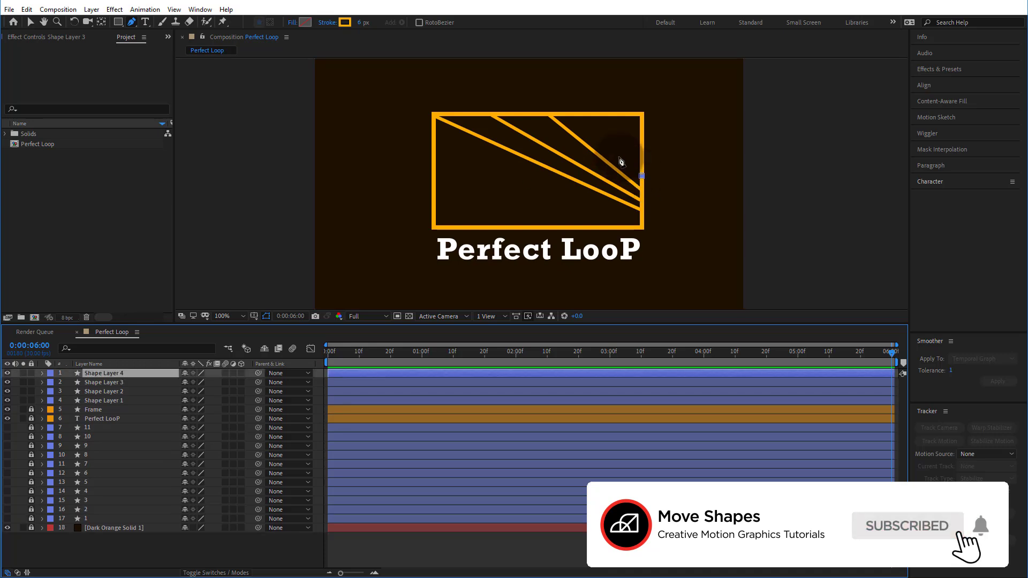
click(589, 114)
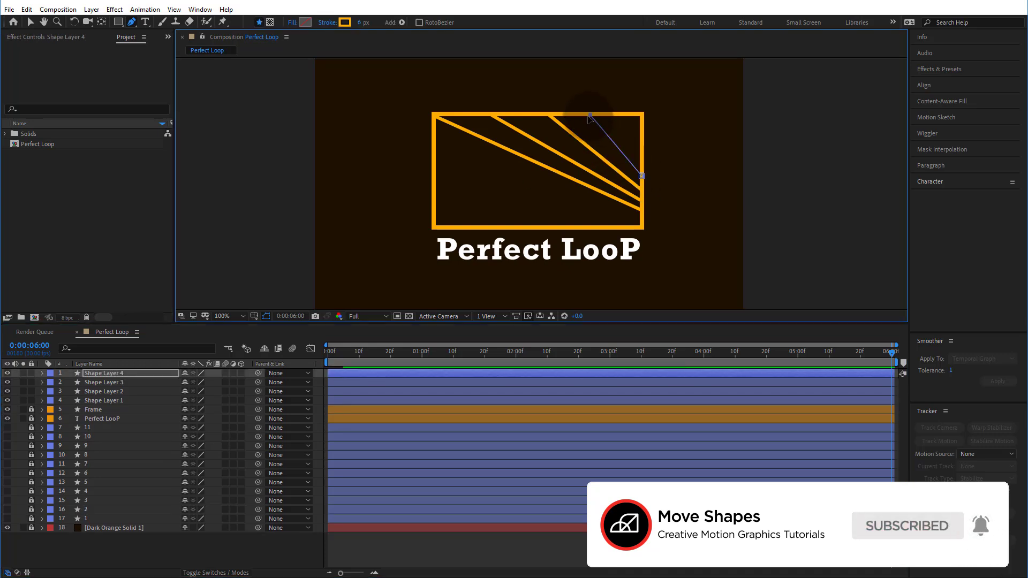
click(570, 545)
click(642, 164)
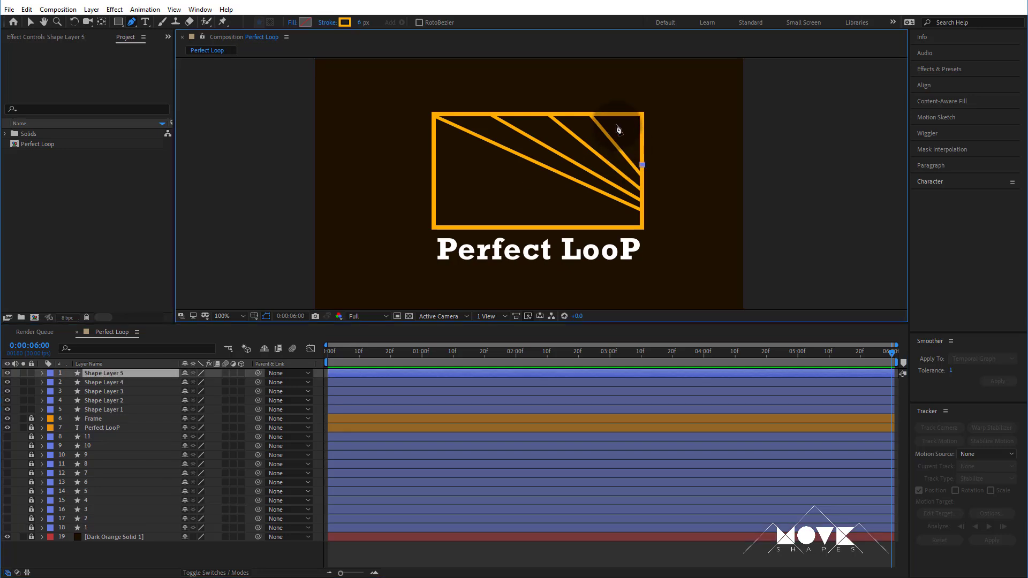
click(615, 543)
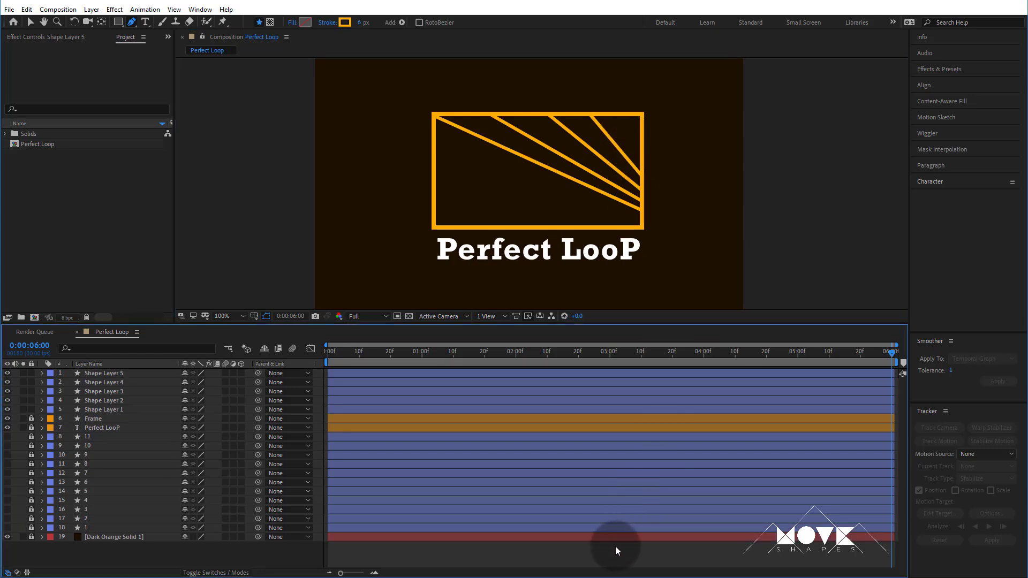
Step: Delete Shape Layers 1 through 5 from the composition
click(30, 22)
click(90, 375)
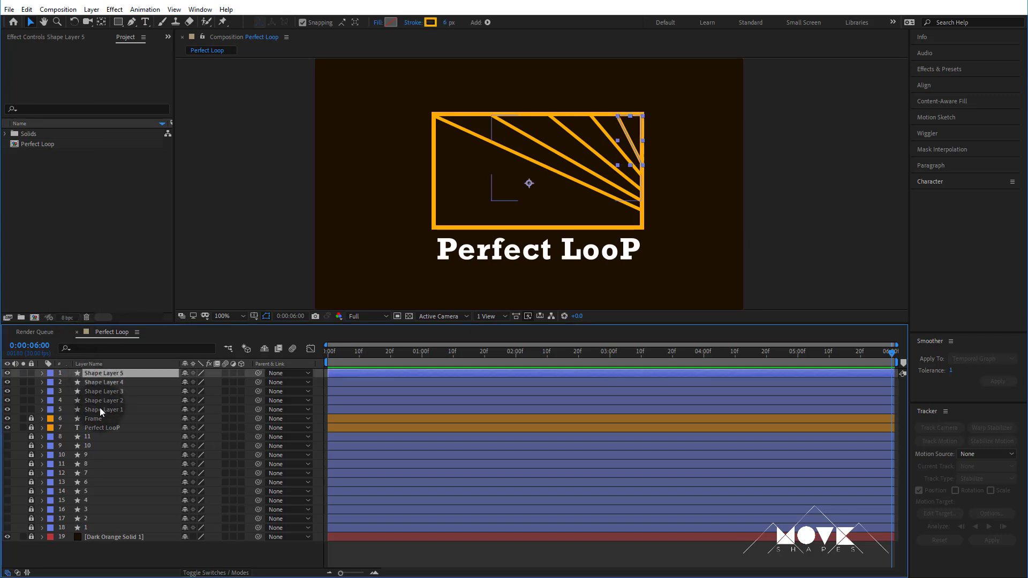
shift+click(101, 409)
click(27, 10)
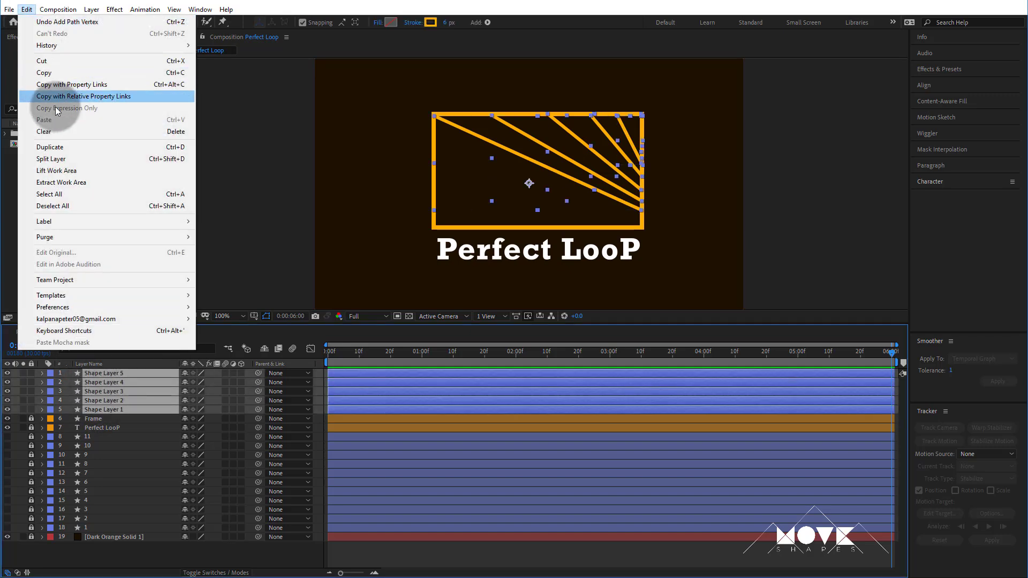
click(102, 134)
click(774, 162)
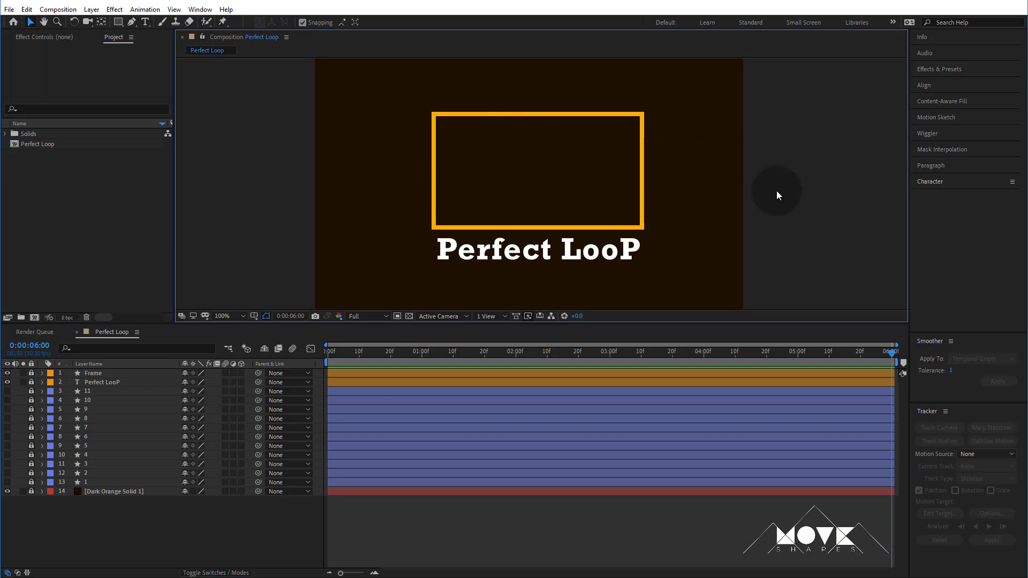
Step: Make line layers 1 through 11 visible and hide the Frame and Perfect LooP layers
drag(7, 391, 7, 482)
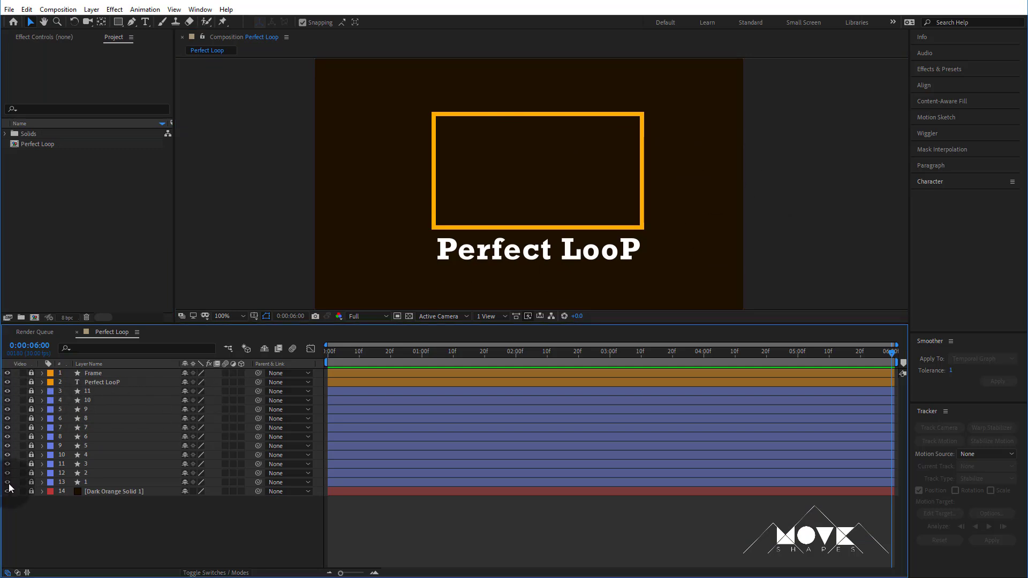
click(7, 382)
click(7, 373)
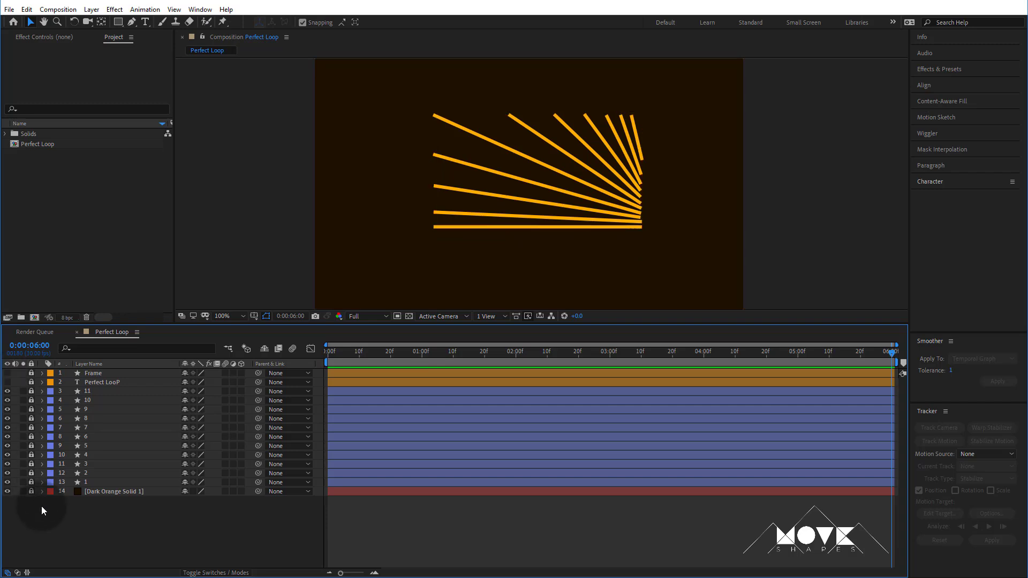
Step: Unlock layers 1 through 11 and turn on Path keyframing for all of them at 0:00:00:00
drag(31, 425, 30, 391)
key(Home)
click(90, 392)
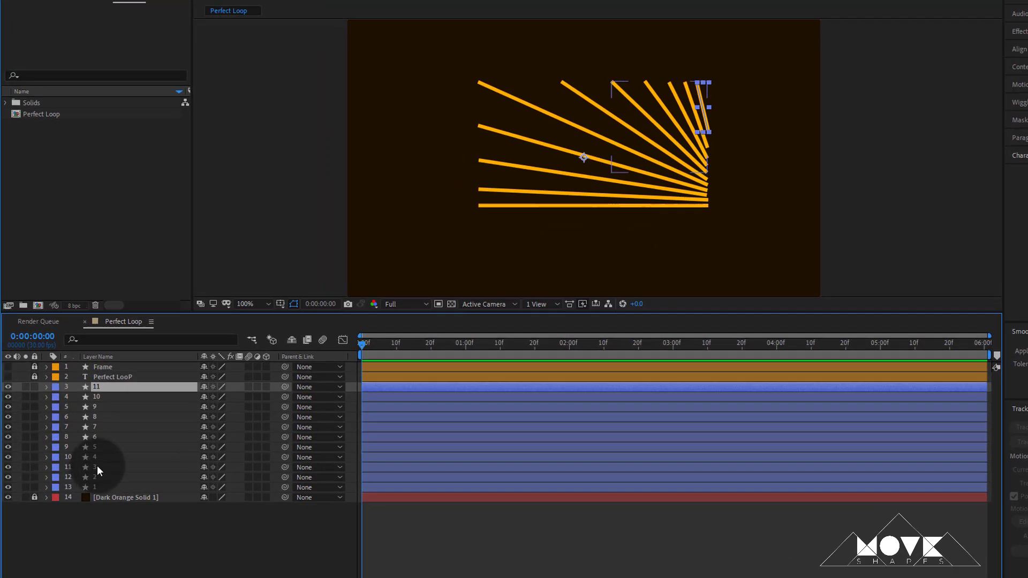
shift+click(87, 482)
click(197, 293)
text(path)
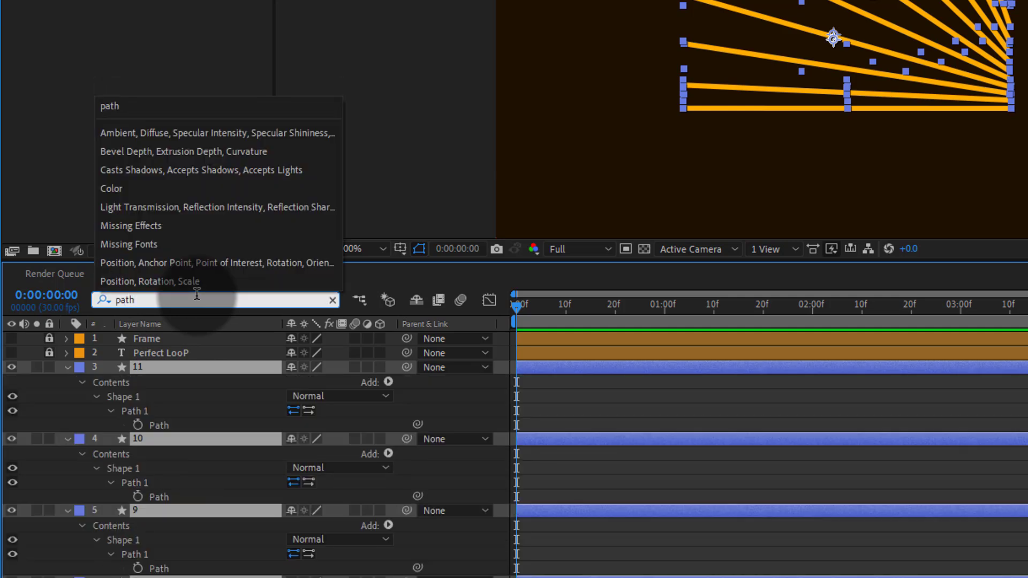
click(137, 425)
click(137, 497)
drag(137, 529, 104, 577)
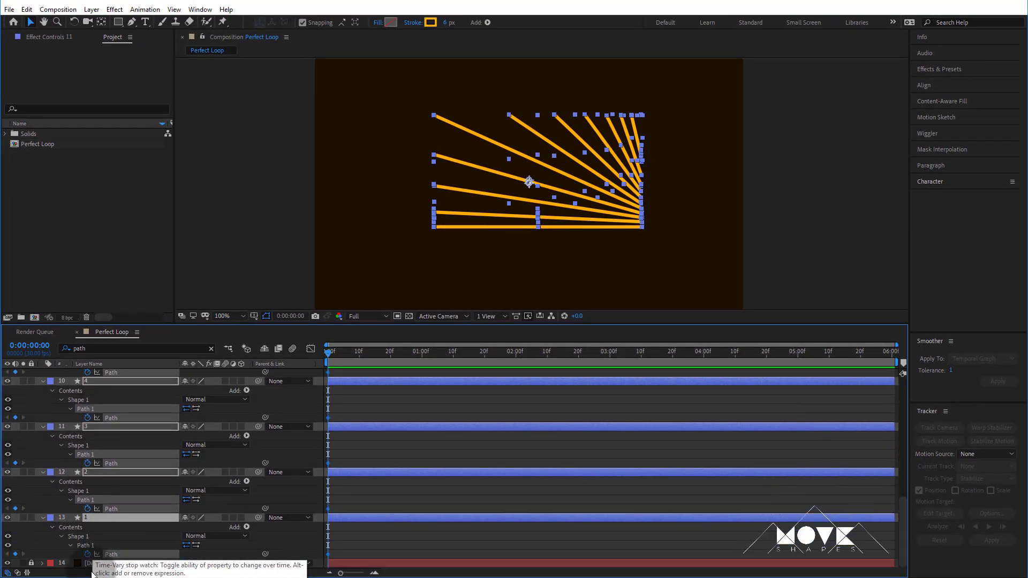
Step: Show only the keyframed Path property under each of the layers 1 through 11
click(456, 481)
key(u)
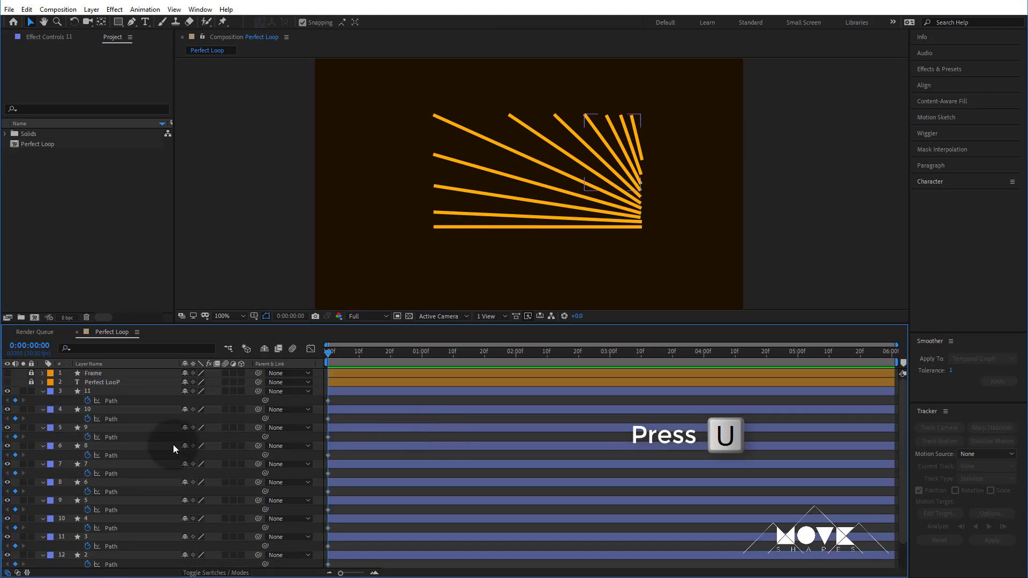
scroll(117, 420, down, 2)
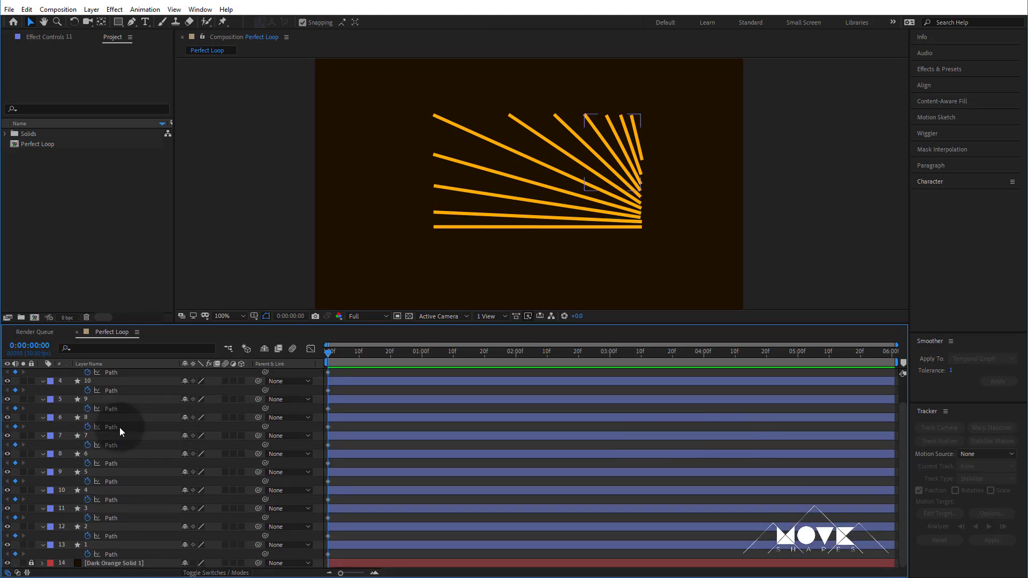
scroll(120, 438, up, 2)
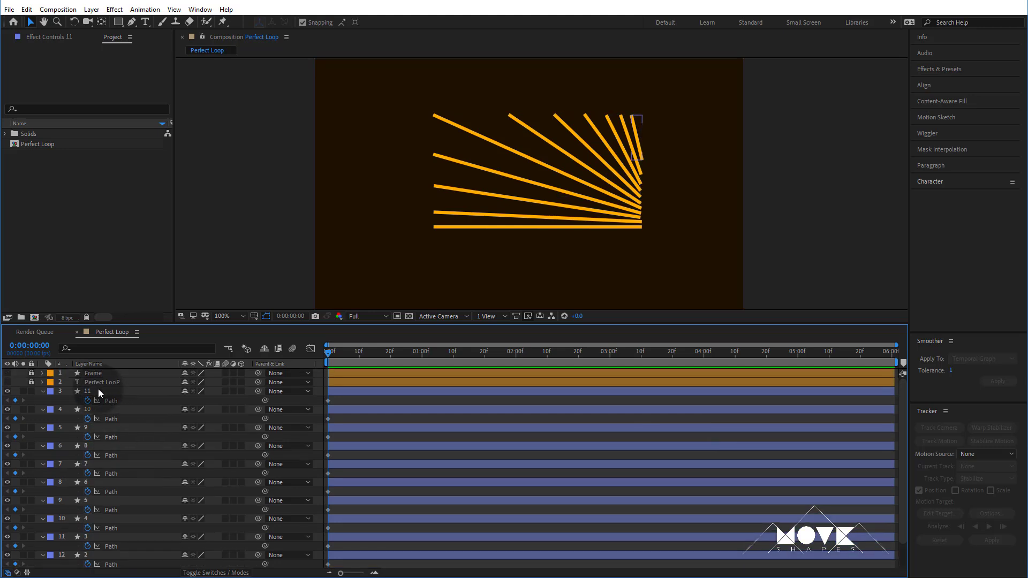
scroll(111, 489, down, 2)
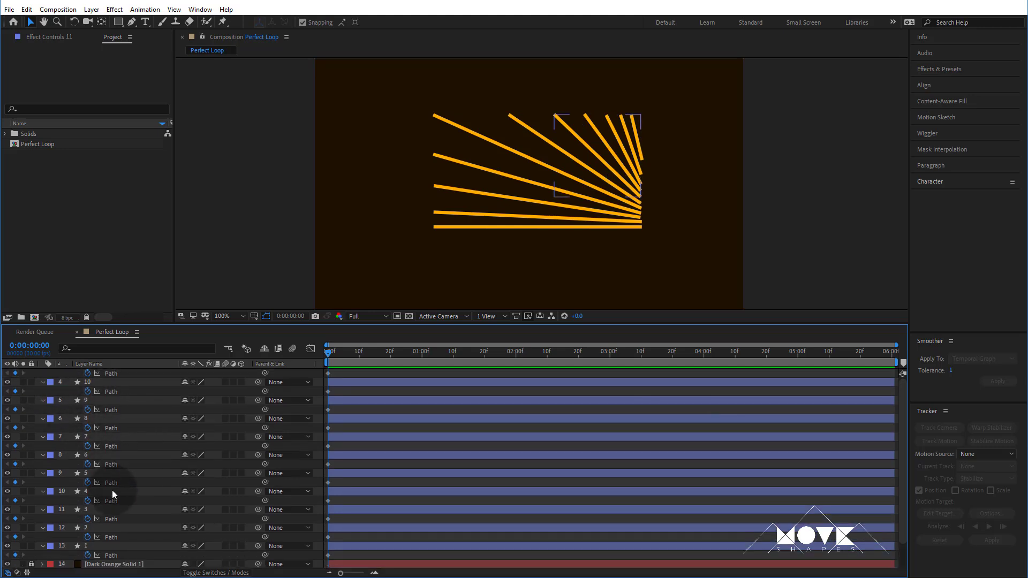
Step: Select layer 1's Path, go to 0:00:01:00 and end the work area at that time
click(111, 557)
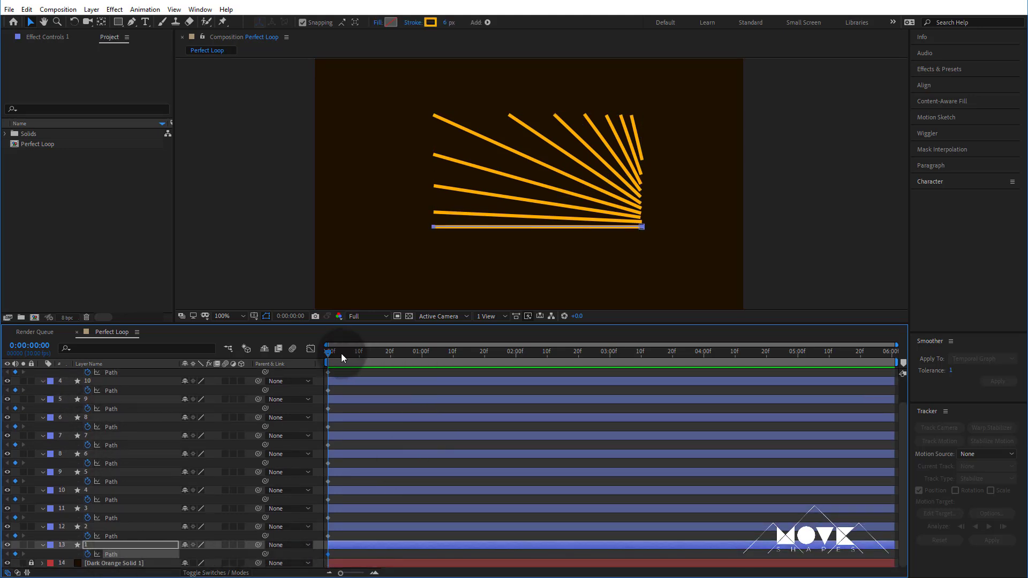
key(space)
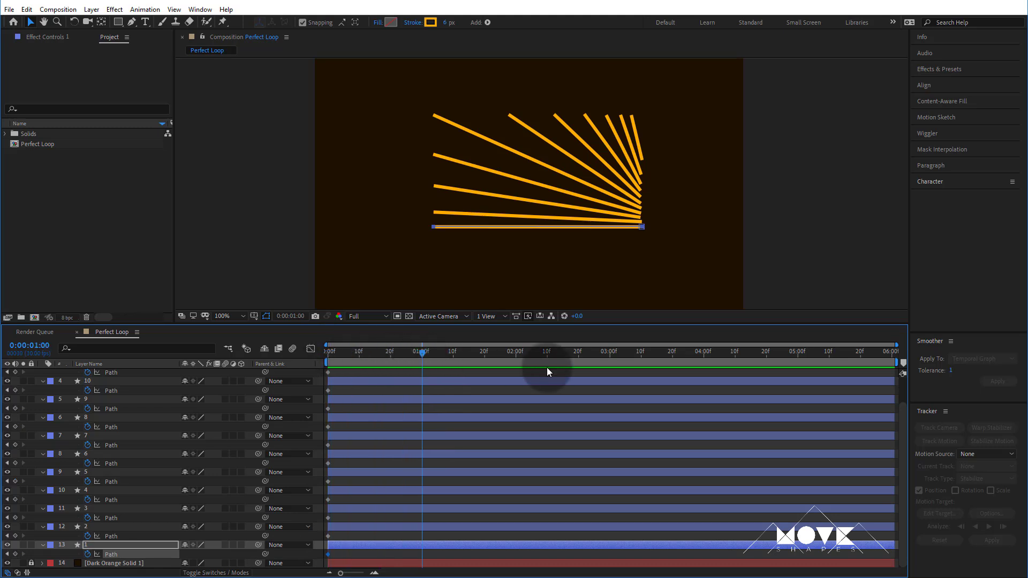
drag(896, 363, 428, 370)
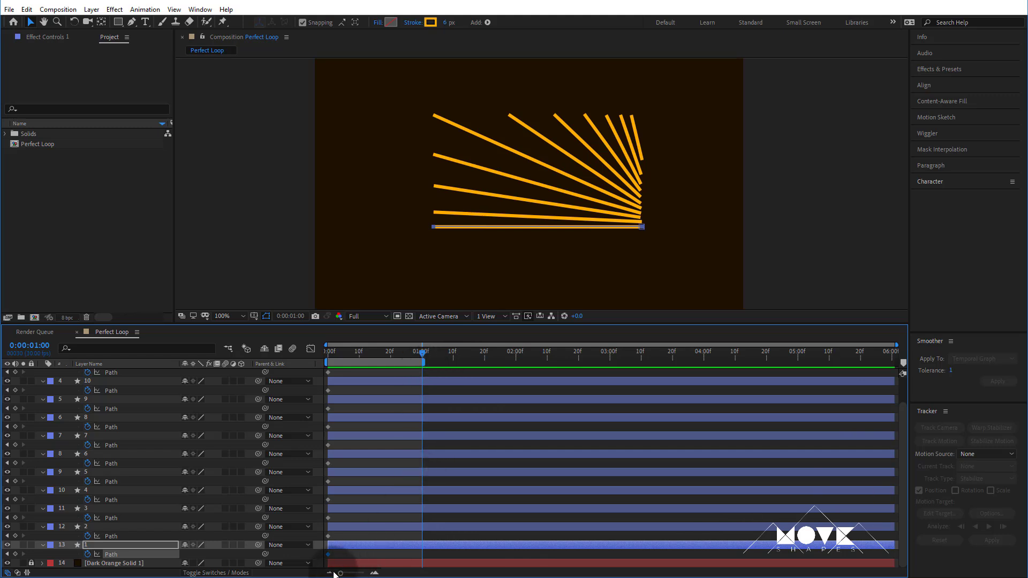
drag(340, 572, 354, 574)
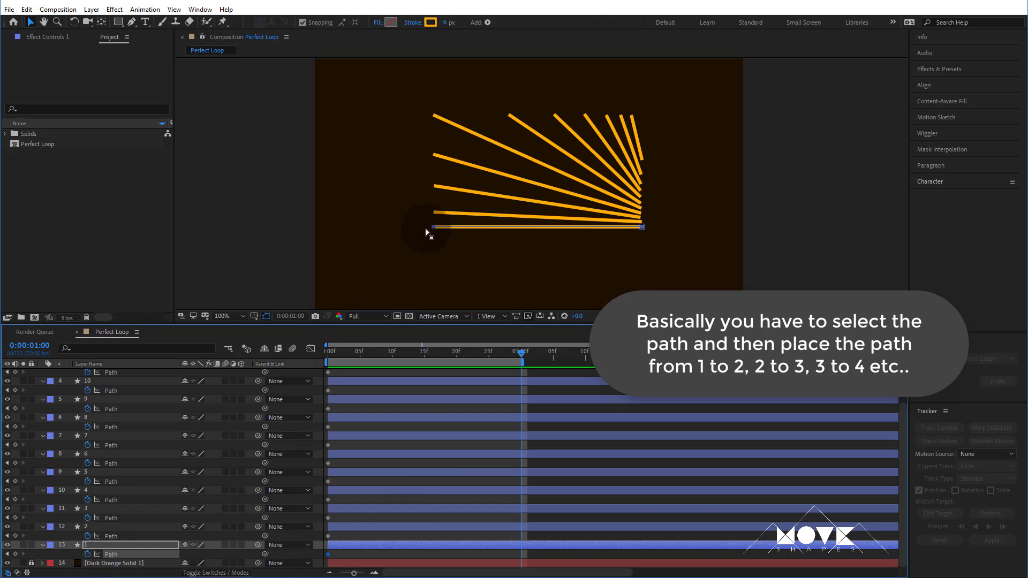
Step: At 0:00:01:00, move both end points of layer 1's path onto the ends of line 2
click(243, 316)
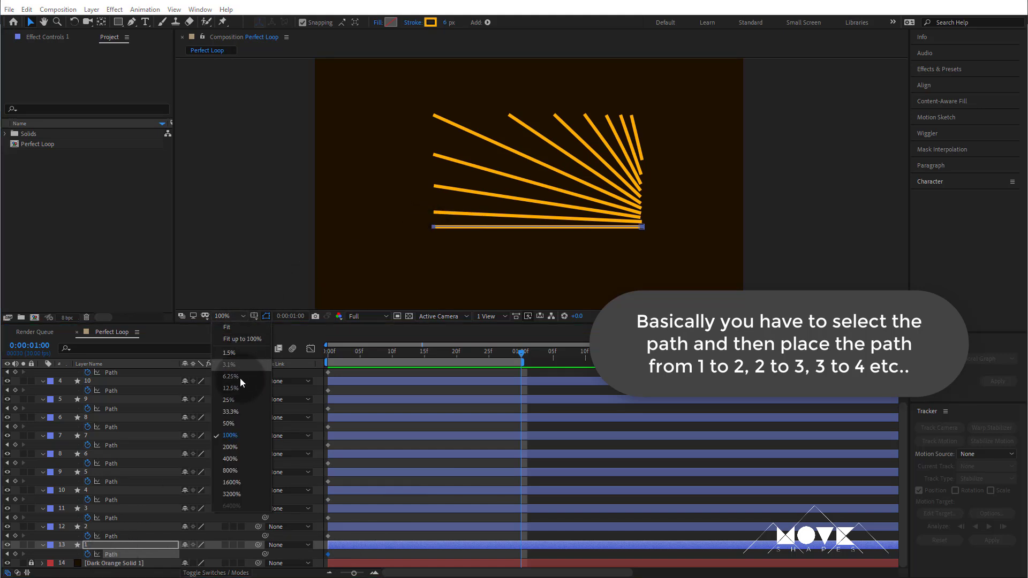
click(231, 447)
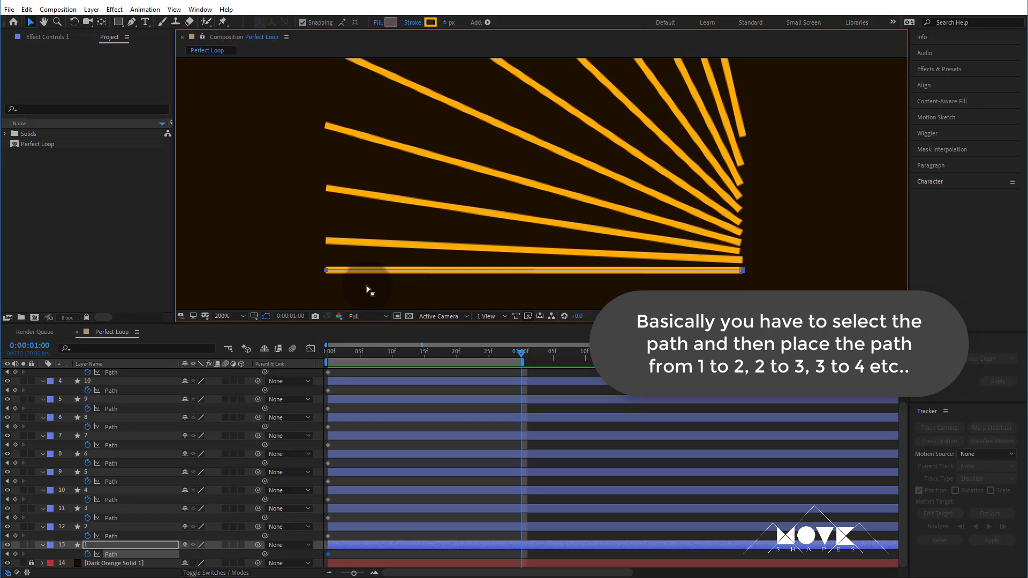
drag(288, 256, 332, 242)
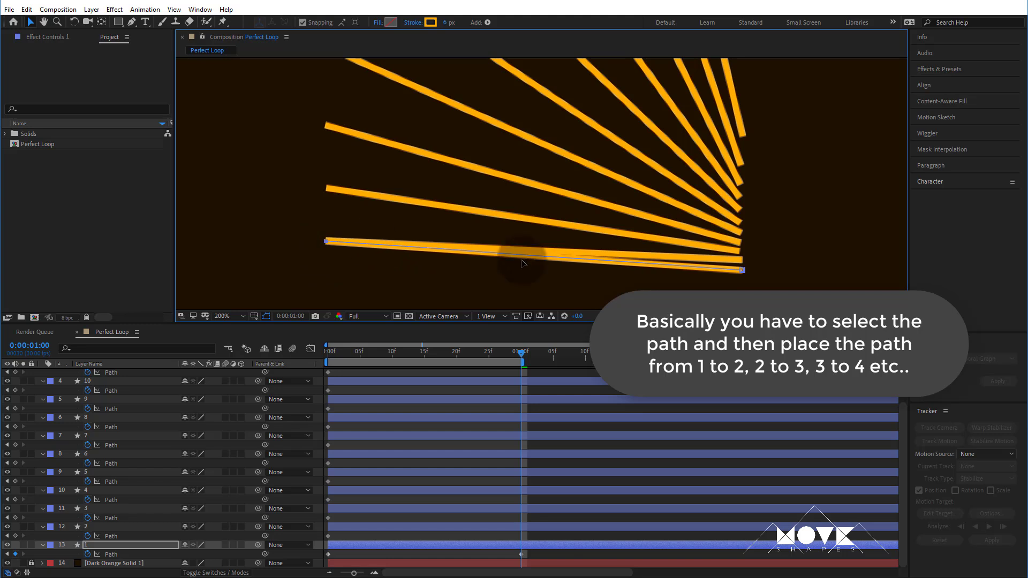
mouse_move(746, 249)
mouse_down()
mouse_move(735, 284)
mouse_move(740, 262)
mouse_up()
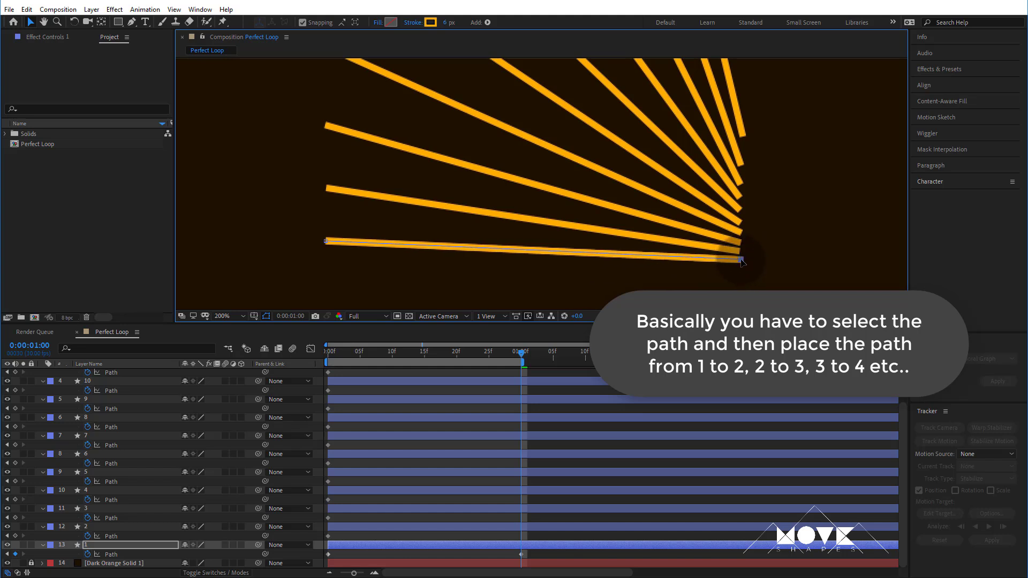
Step: Fine-tune the right end point of layer 1's path at 400% magnification so it matches line 2 exactly
click(238, 317)
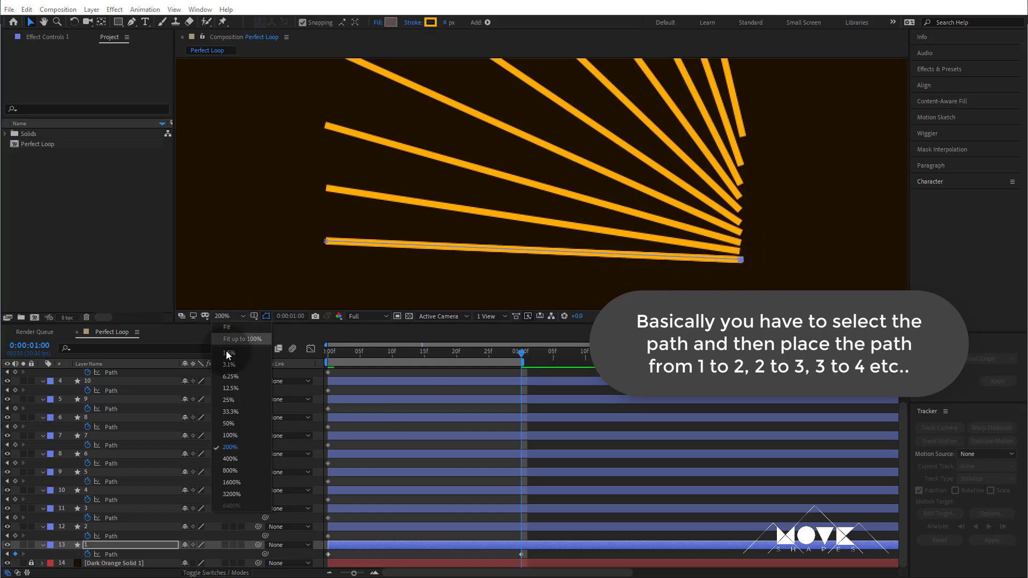
click(230, 459)
key(space)
drag(447, 257, 635, 198)
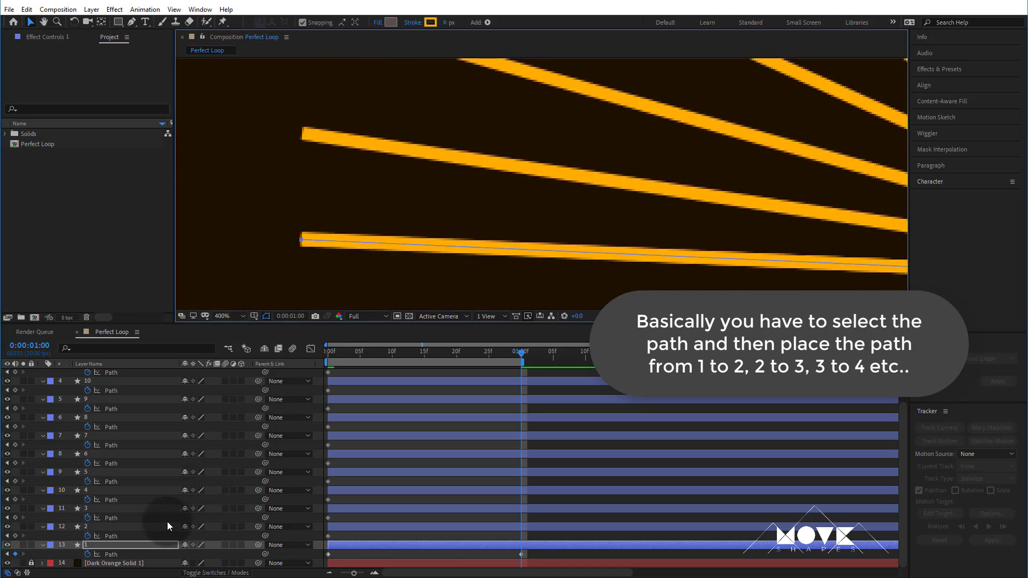
click(113, 555)
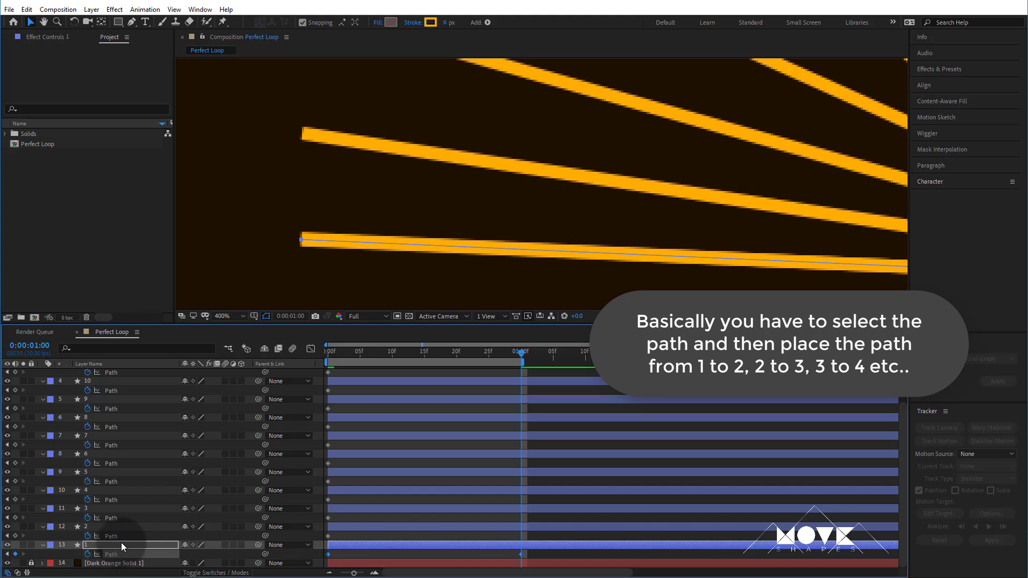
key(space)
drag(711, 252, 348, 202)
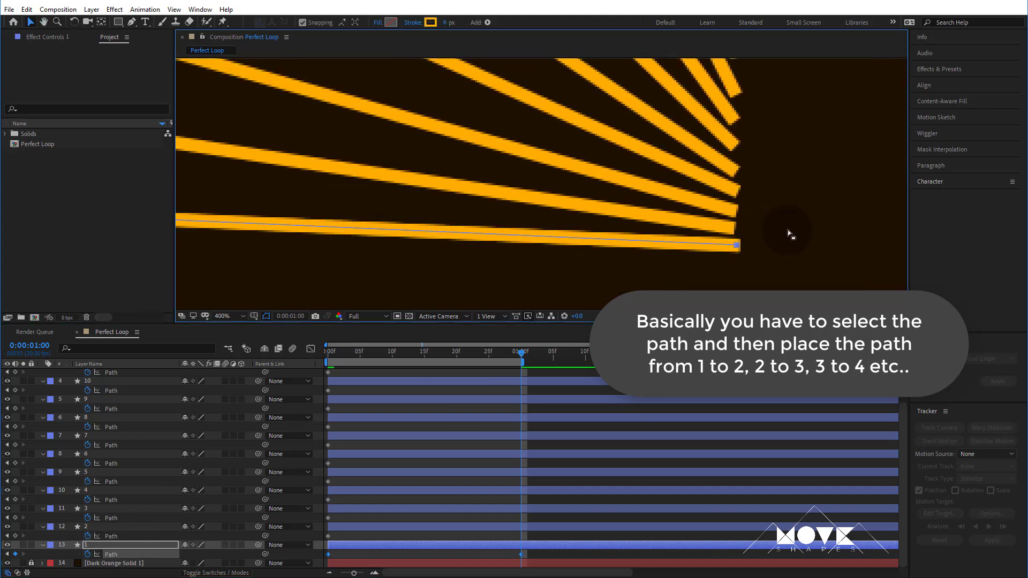
click(736, 246)
mouse_move(736, 244)
mouse_down()
mouse_move(711, 244)
mouse_move(738, 245)
mouse_up()
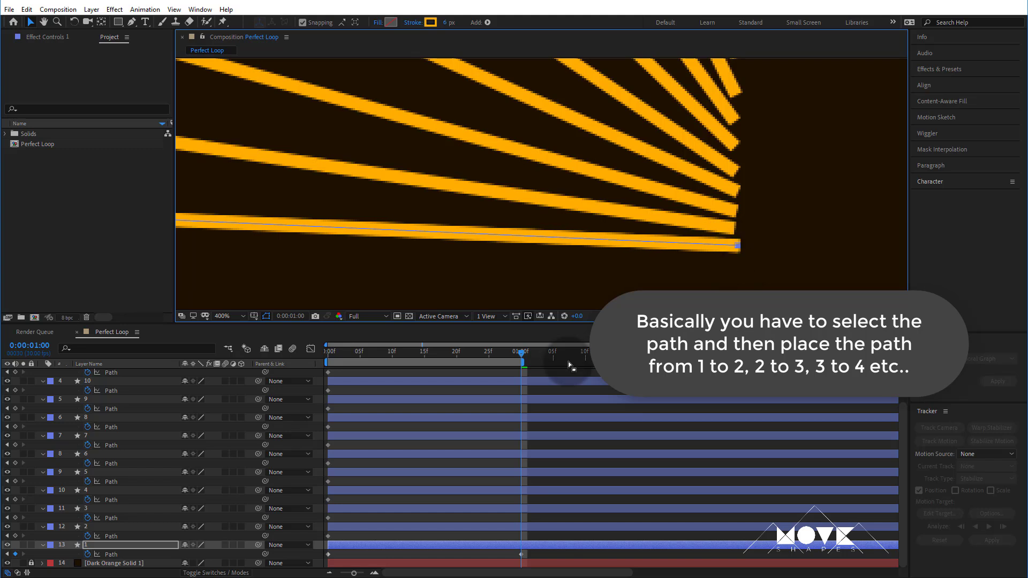
Step: At 0:00:01:00, move both end points of layer 2's path onto the ends of line 3
click(107, 527)
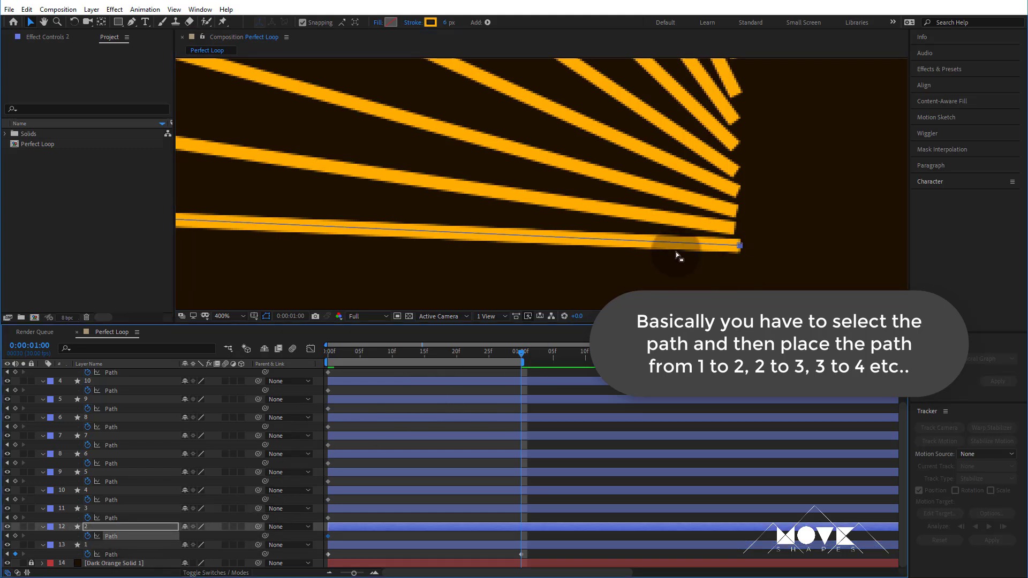
mouse_move(741, 248)
mouse_down()
mouse_move(723, 237)
mouse_move(734, 230)
mouse_up()
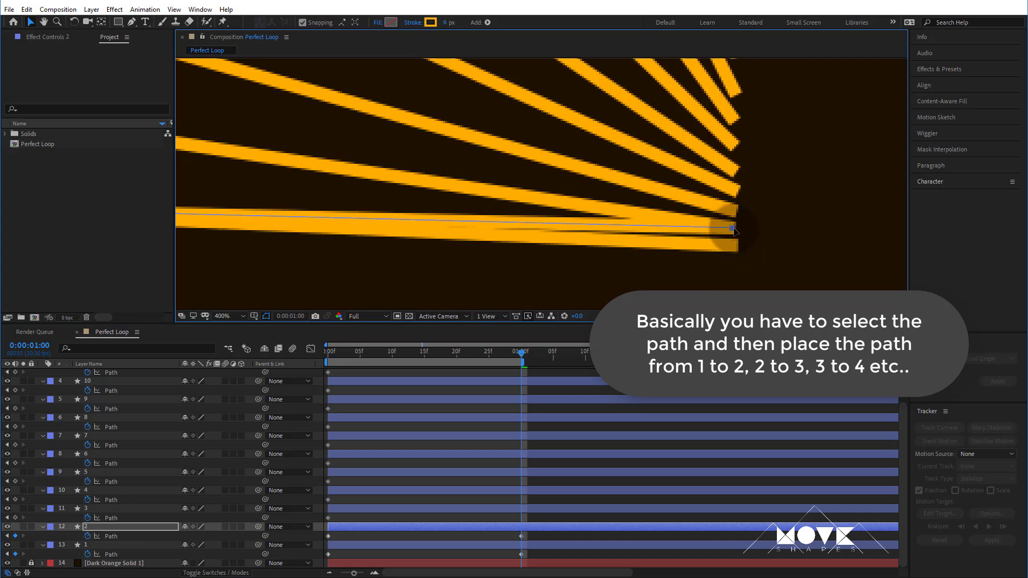
key(space)
drag(393, 211, 838, 277)
click(366, 285)
drag(360, 282, 361, 174)
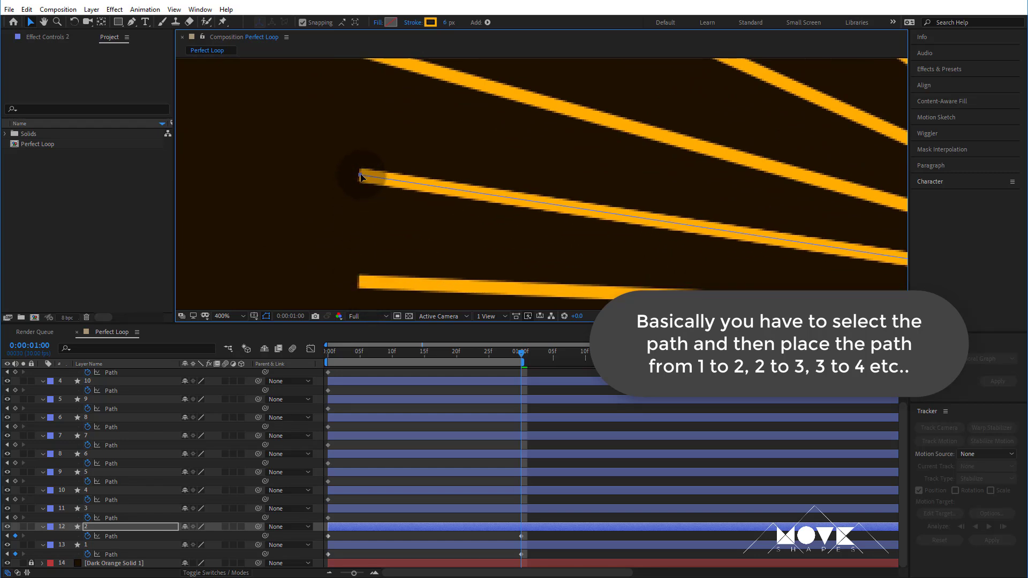
Step: At 0:00:01:00, move both end points of layer 3's path onto the ends of line 4
click(108, 517)
drag(448, 149, 424, 228)
drag(287, 220, 337, 129)
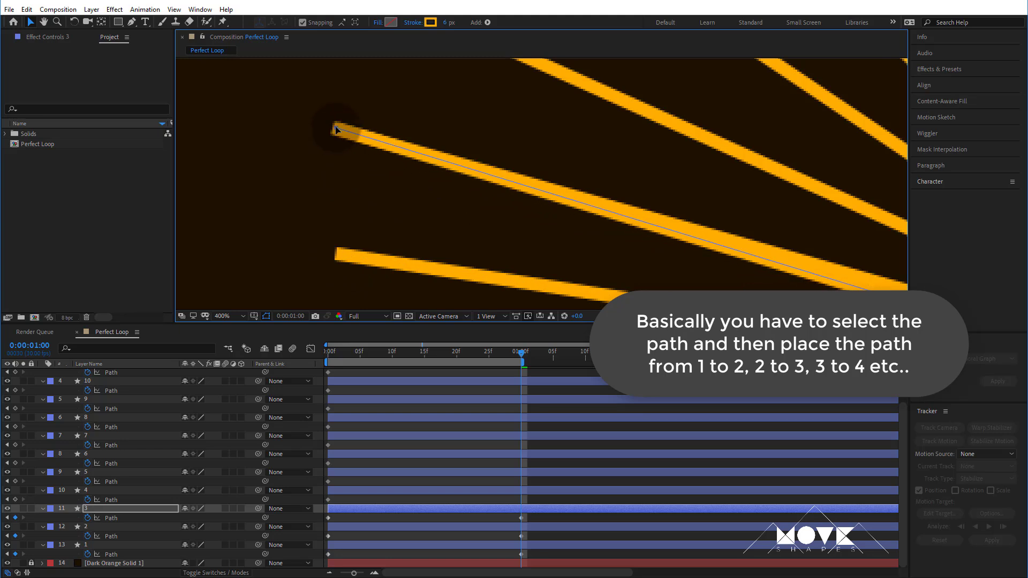
drag(798, 262, 383, 155)
mouse_move(754, 274)
mouse_down()
mouse_move(746, 282)
mouse_move(747, 255)
mouse_up()
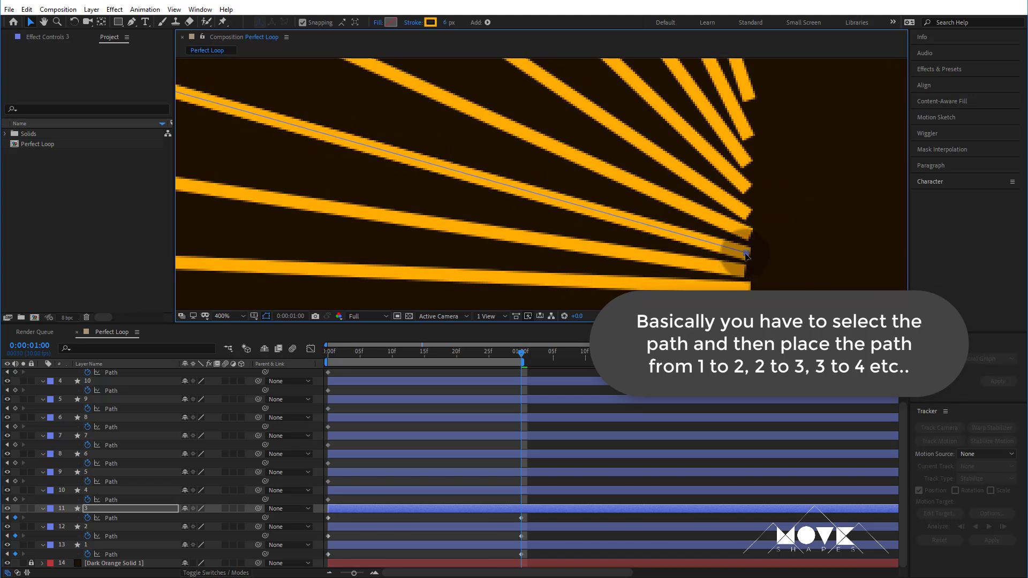
Step: At 0:00:01:00, move both end points of layer 4's path onto the ends of line 5
click(111, 499)
drag(821, 216, 750, 235)
drag(454, 142, 853, 339)
drag(380, 170, 379, 202)
key(v)
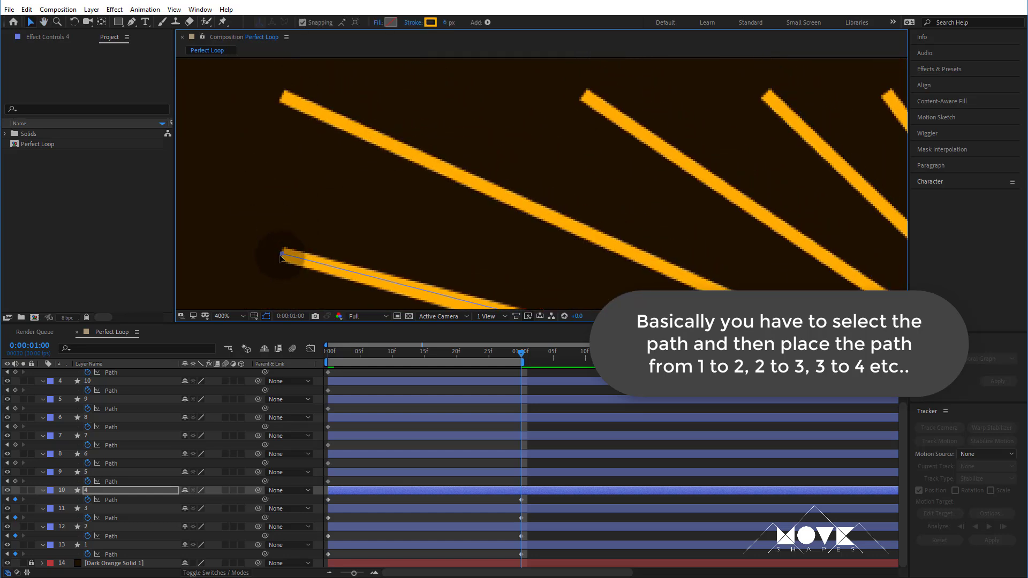
drag(282, 256, 281, 95)
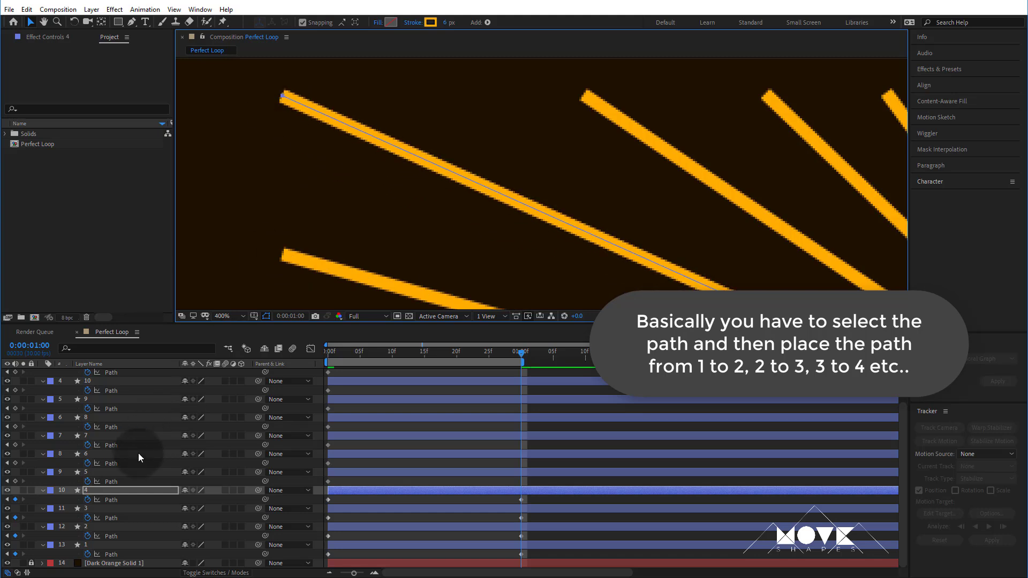
Step: At 0:00:01:00, move both end points of layer 5's path onto the ends of line 6
click(112, 481)
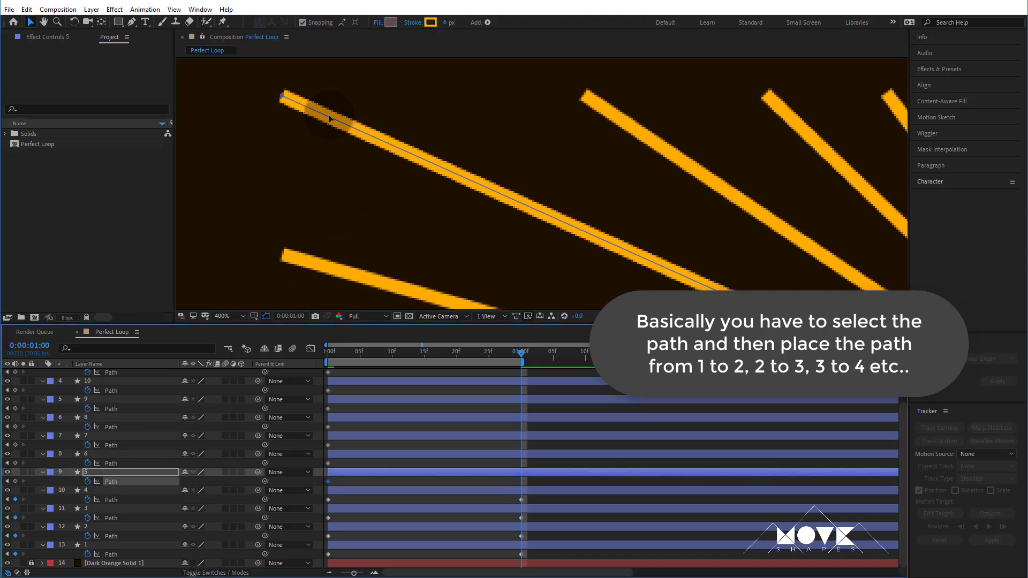
click(287, 99)
drag(304, 99, 587, 98)
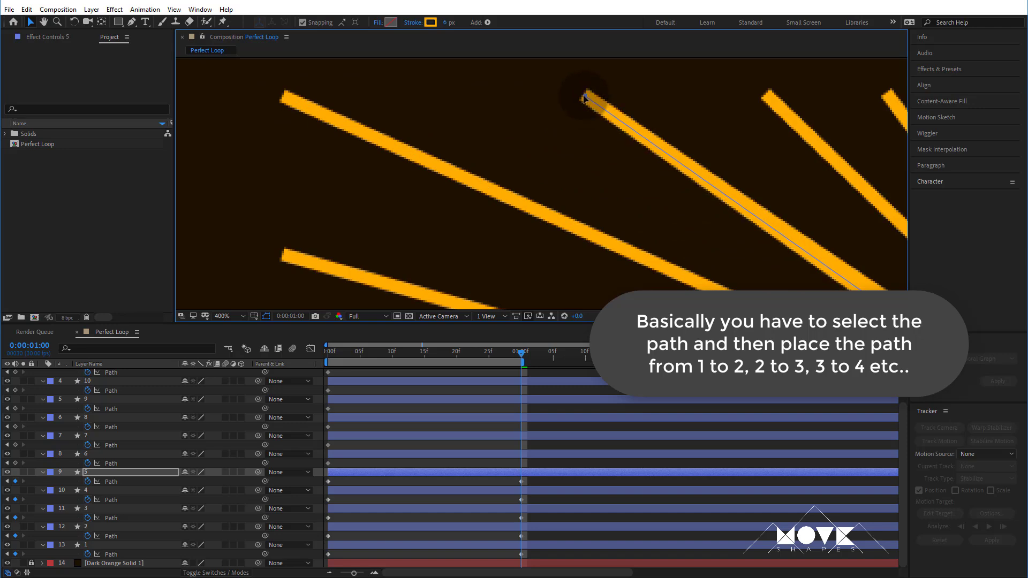
key(space)
drag(752, 218, 498, 182)
drag(726, 266, 726, 219)
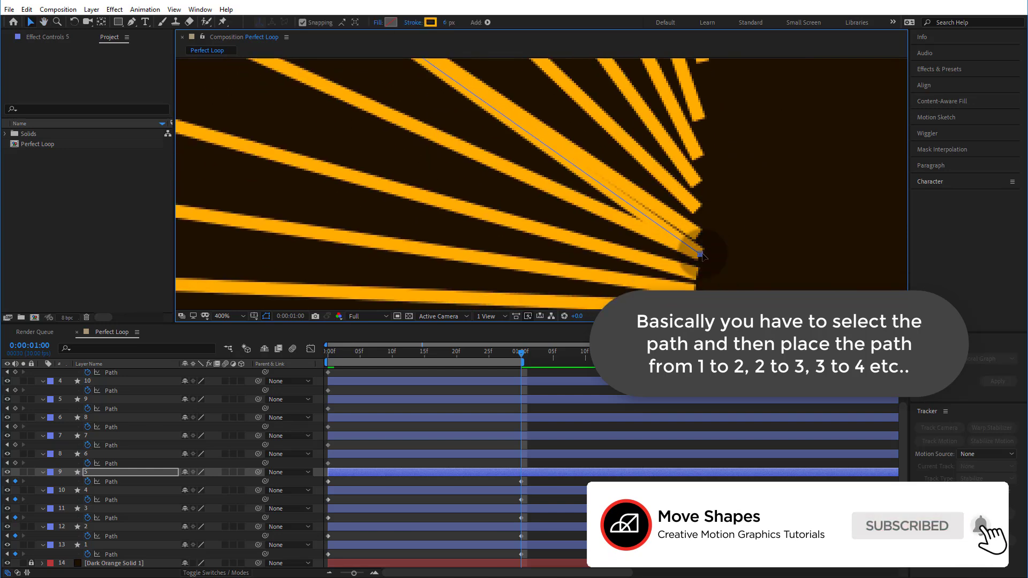
drag(700, 254, 700, 234)
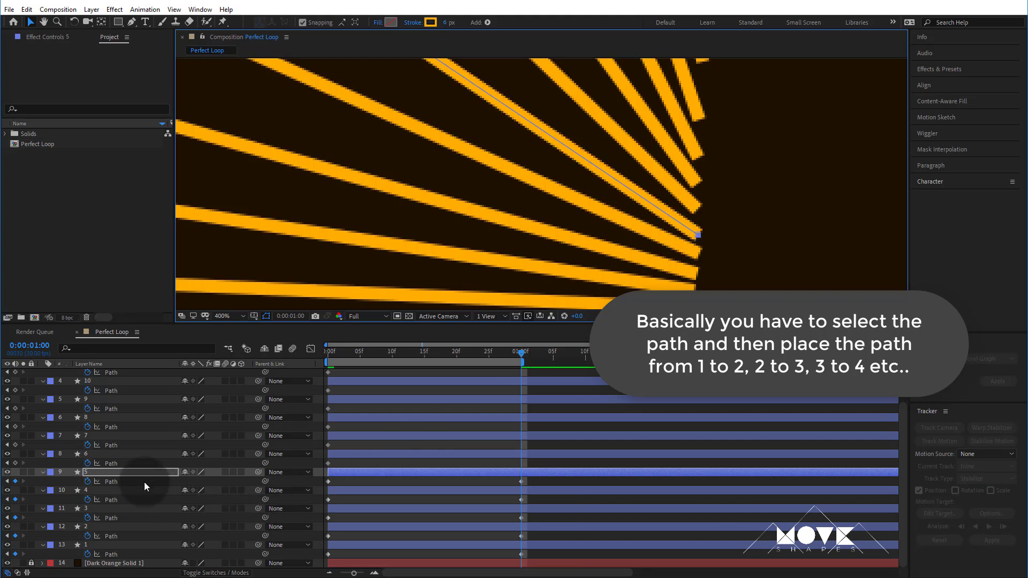
Step: At 0:00:01:00, move both end points of layer 6's path onto the ends of line 7
click(110, 463)
click(697, 235)
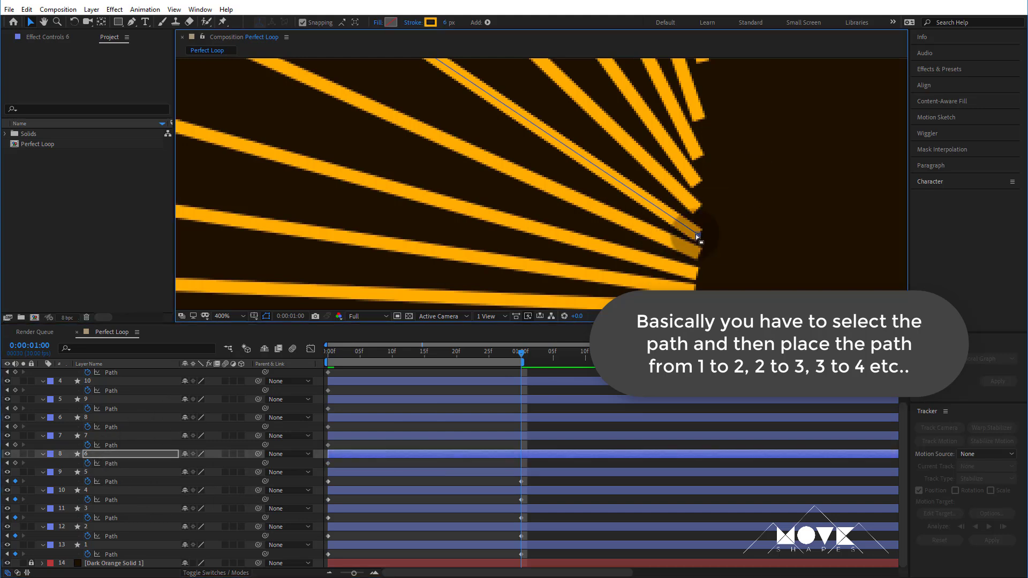
drag(698, 236, 700, 213)
key(space)
drag(584, 88, 714, 246)
drag(547, 180, 614, 296)
drag(333, 138, 554, 156)
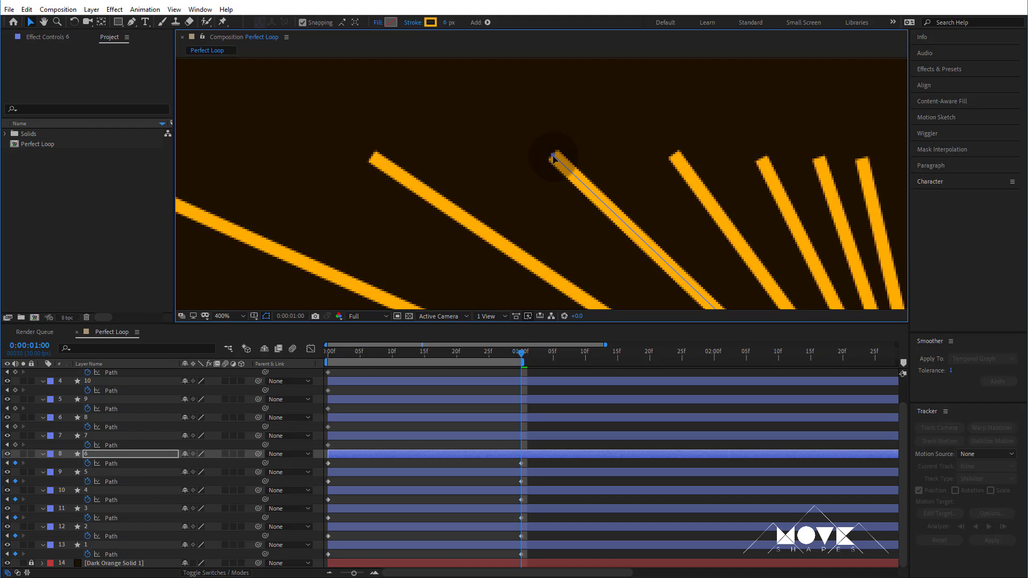
Step: At 0:00:01:00, move both end points of layer 7's path onto the ends of line 8
drag(545, 135, 362, 6)
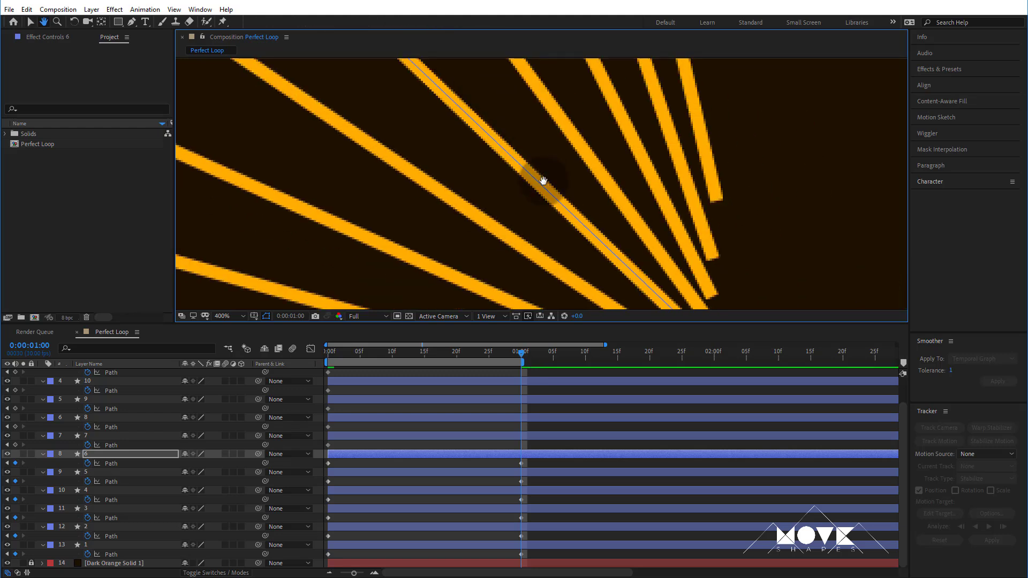
click(110, 445)
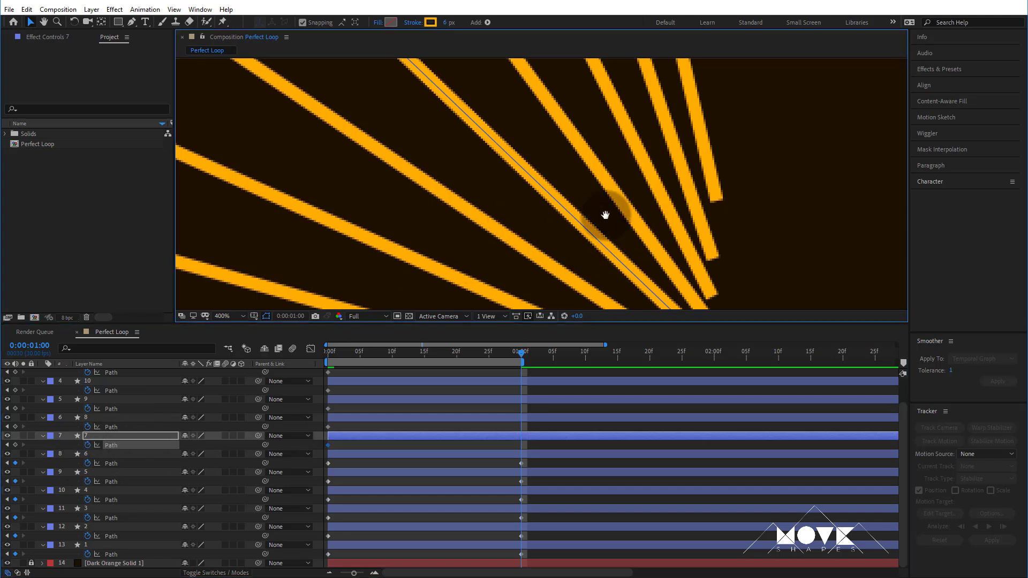
drag(624, 229, 551, 177)
drag(637, 299, 637, 249)
click(636, 277)
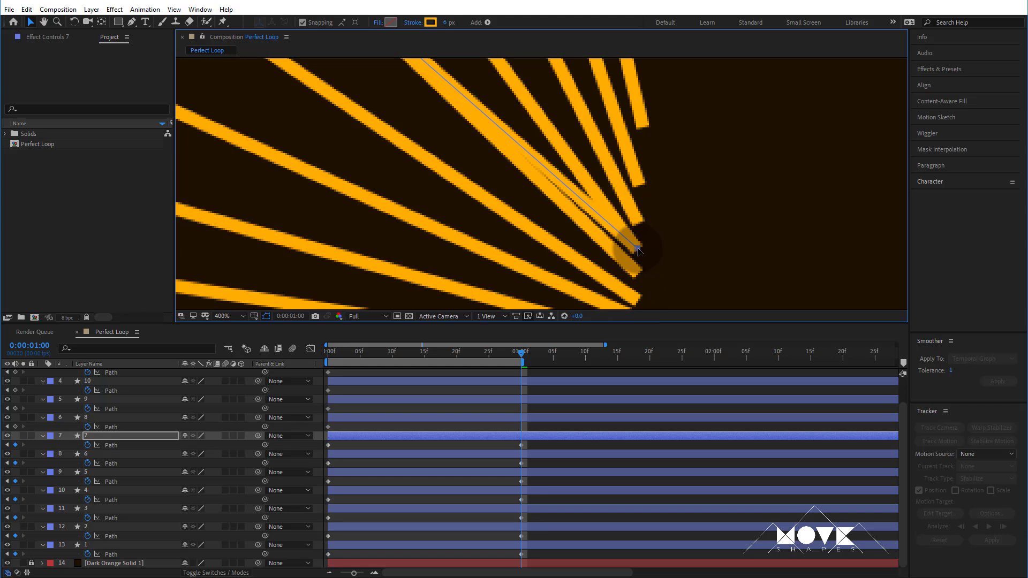
drag(532, 149, 642, 337)
drag(366, 101, 523, 127)
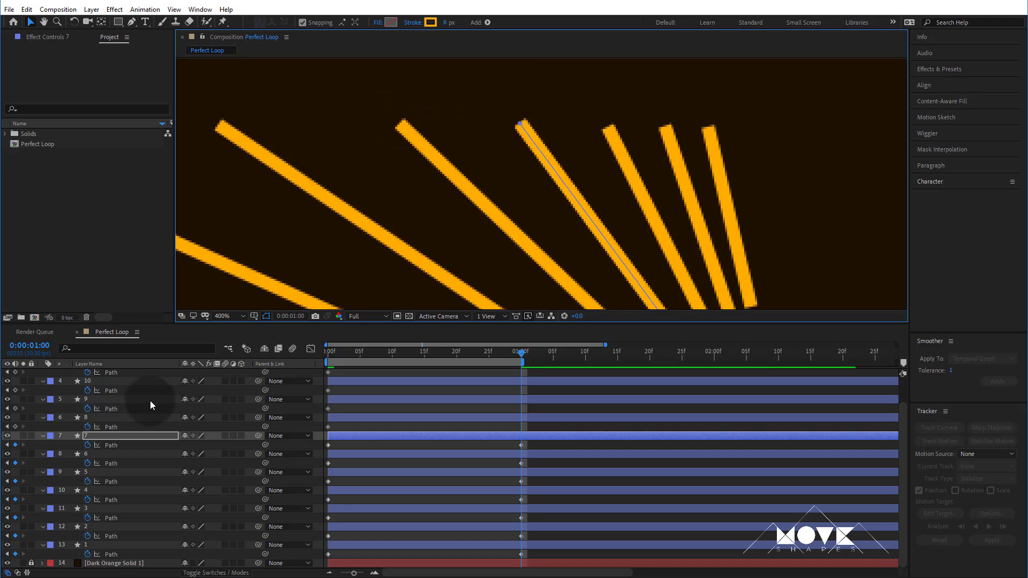
Step: At 0:00:01:00, move both end points of layer 8's path onto the ends of line 9
click(105, 426)
click(521, 123)
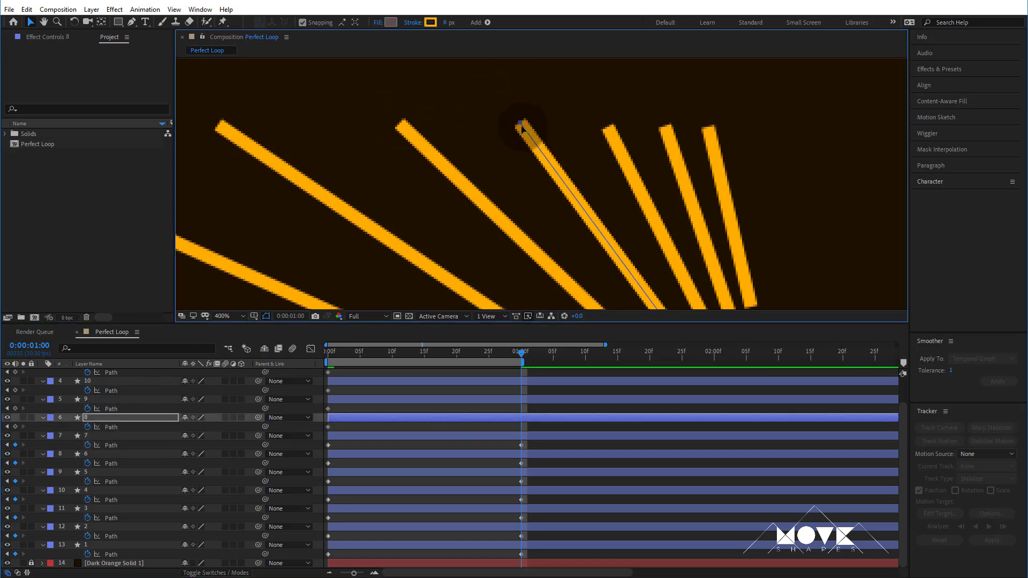
drag(520, 124, 610, 131)
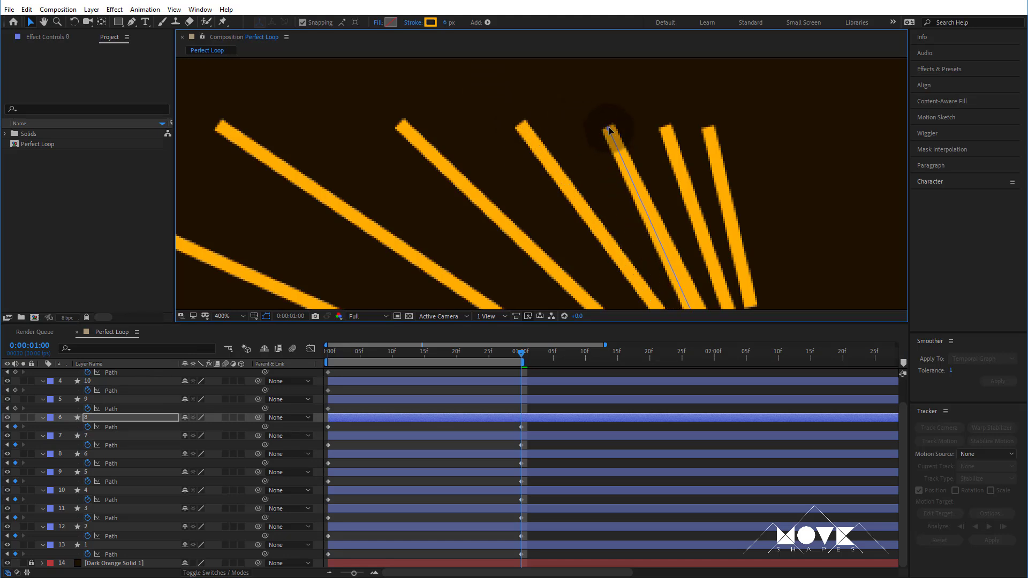
drag(692, 215, 581, 69)
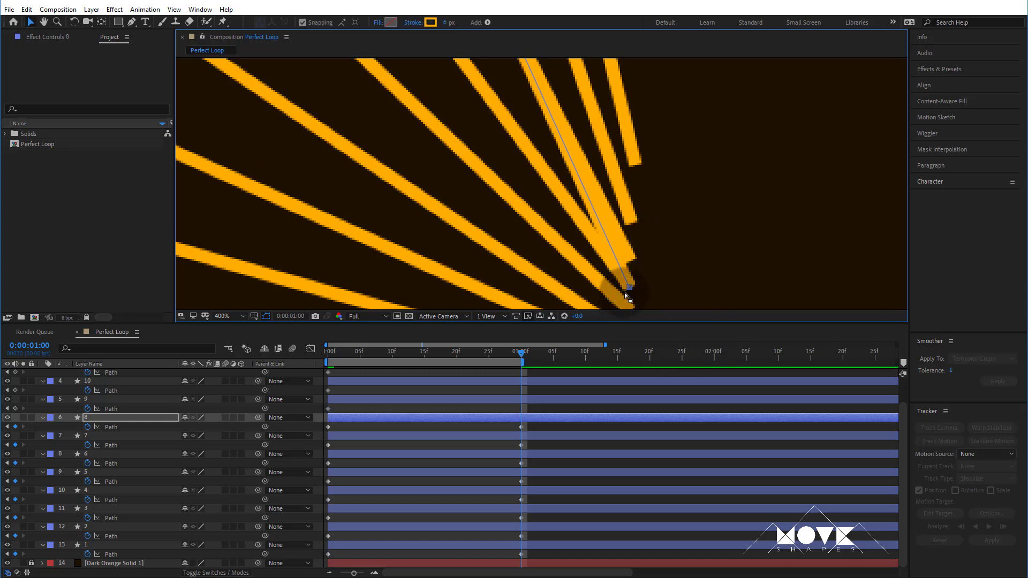
drag(629, 288, 628, 252)
drag(632, 256, 631, 262)
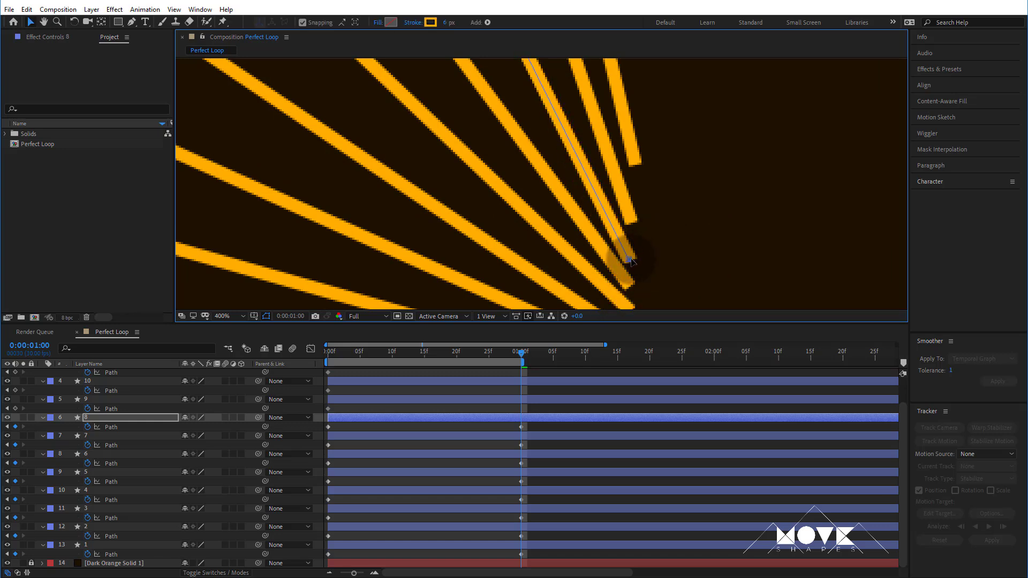
Step: At 0:00:01:00, move both end points of layer 9's path onto the ends of line 10
click(120, 406)
drag(631, 262, 633, 221)
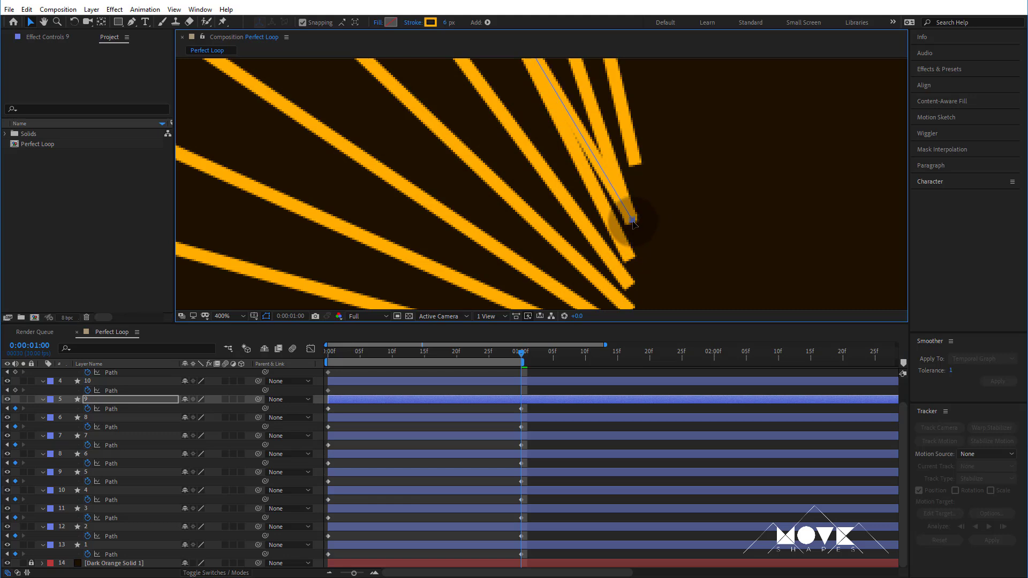
drag(637, 112, 651, 241)
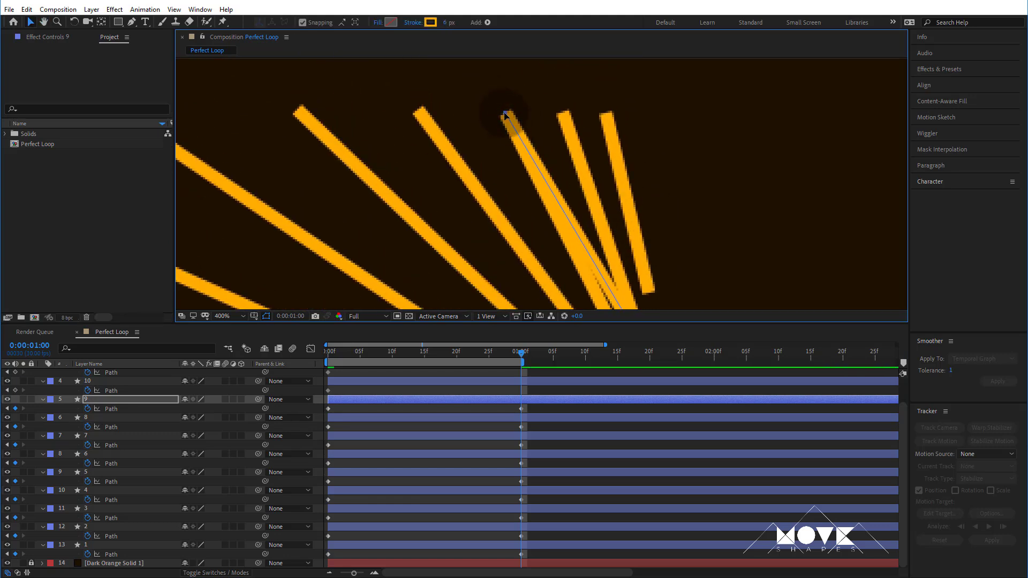
drag(525, 115, 563, 122)
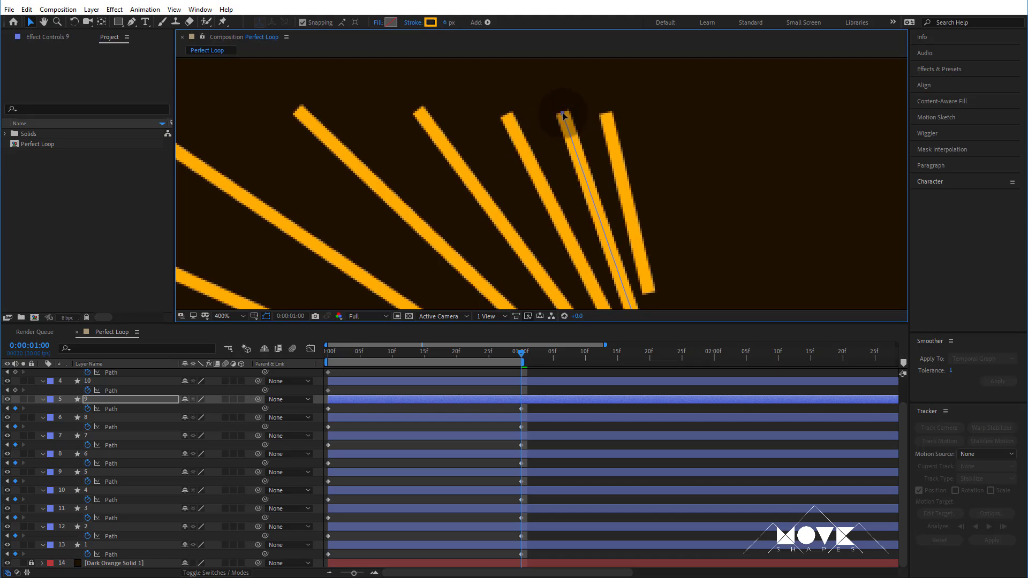
Step: At 0:00:01:00, move both end points of layer 10's path onto the ends of line 11
click(112, 390)
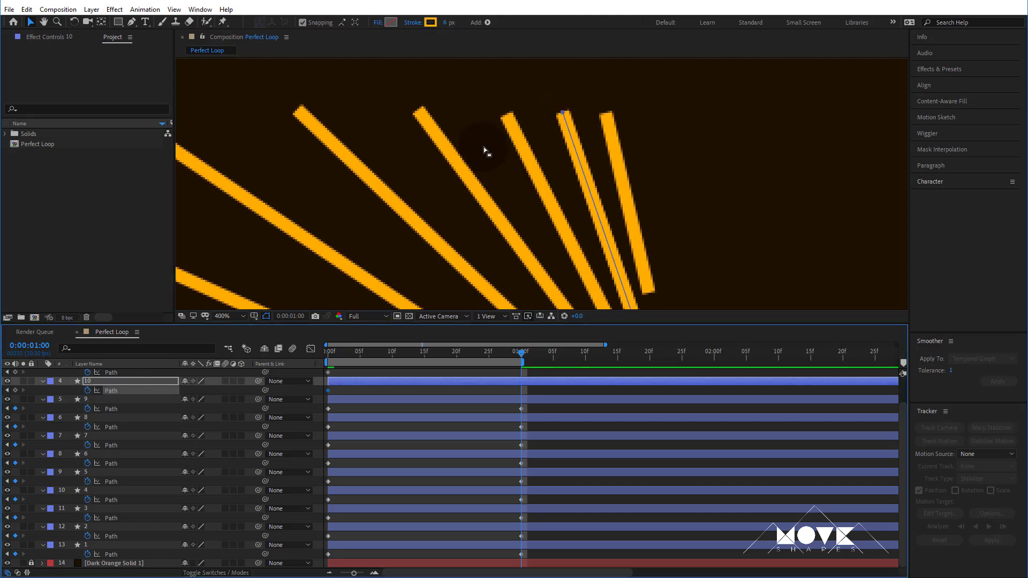
drag(520, 94, 607, 116)
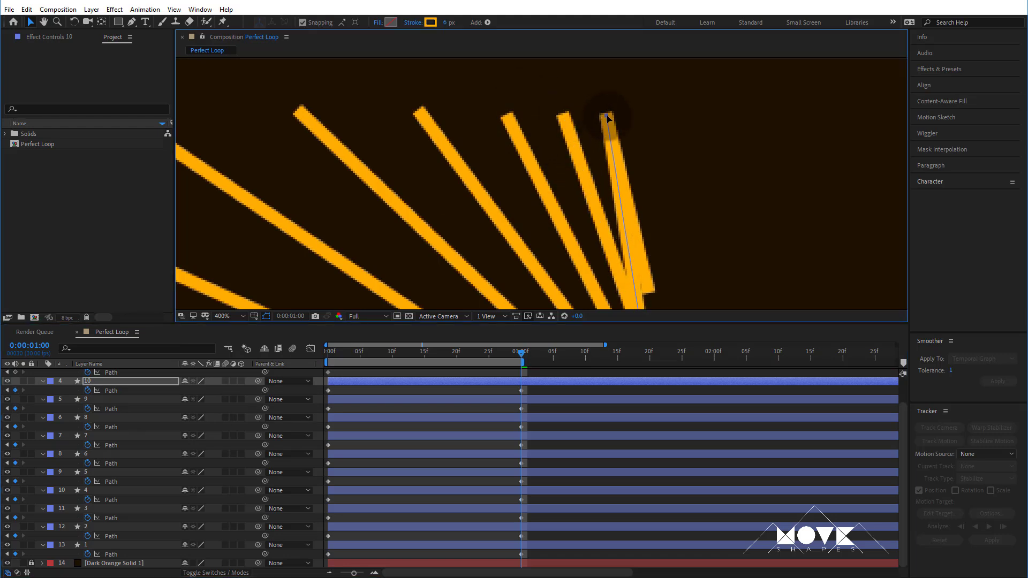
scroll(627, 162, down, 3)
mouse_move(646, 258)
mouse_down()
mouse_move(603, 296)
mouse_move(627, 224)
mouse_up()
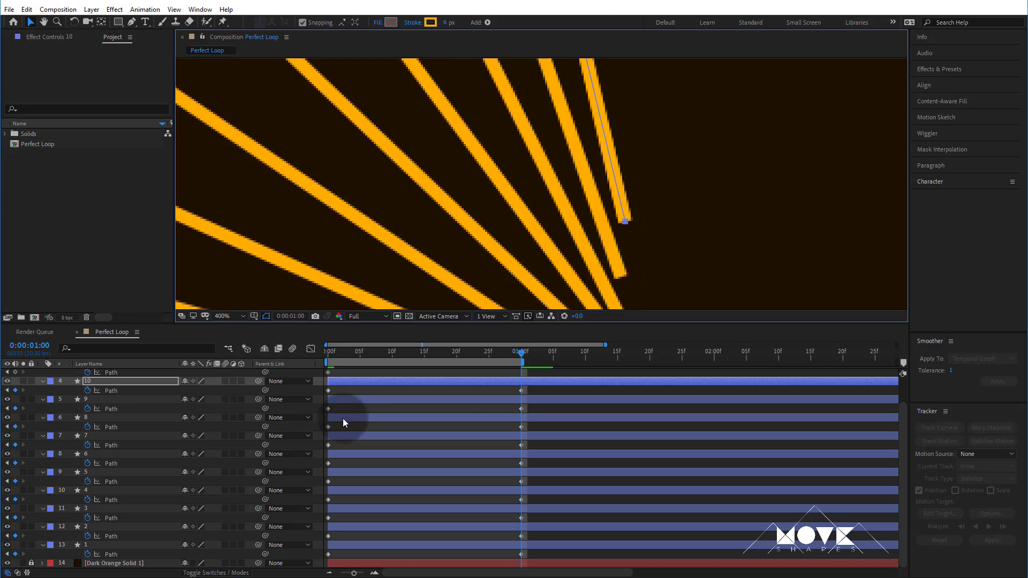
Step: Show the Frame layer and, at 0:00:01:00, move both end points of layer 11's path onto the frame's right edge
key(ctrl+d)
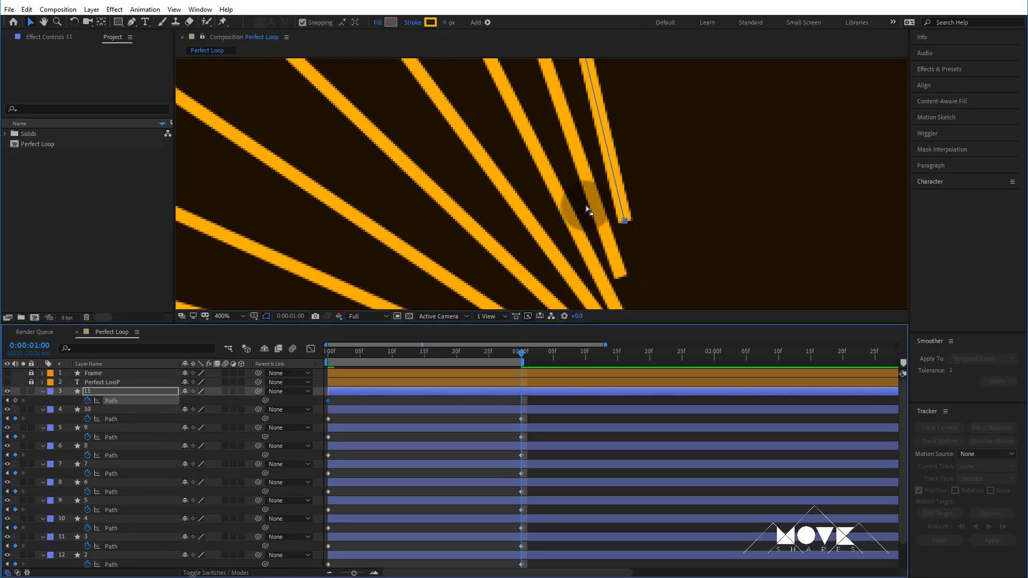
drag(640, 133, 608, 237)
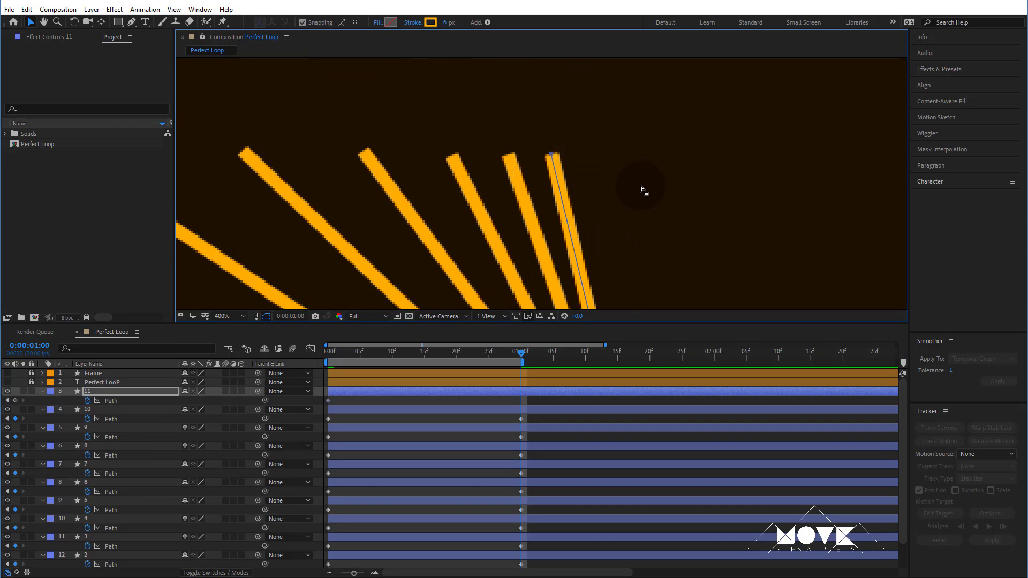
click(8, 374)
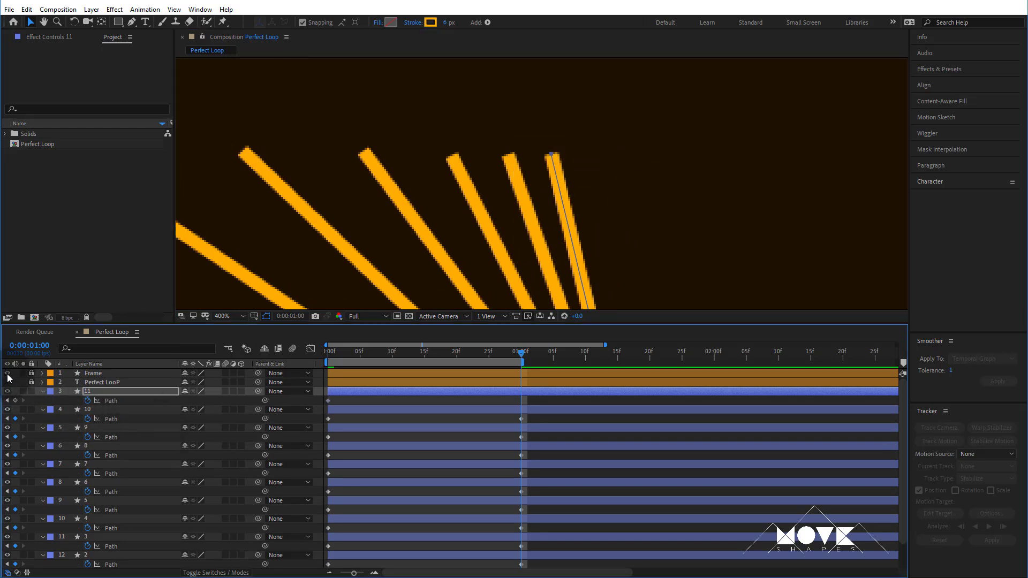
click(7, 373)
drag(550, 155, 591, 156)
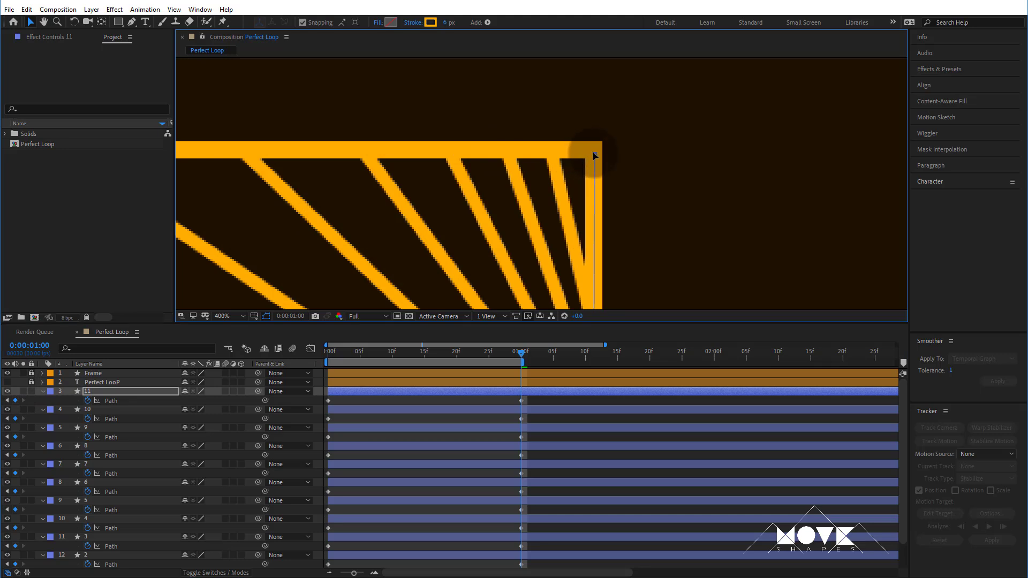
scroll(617, 172, down, 3)
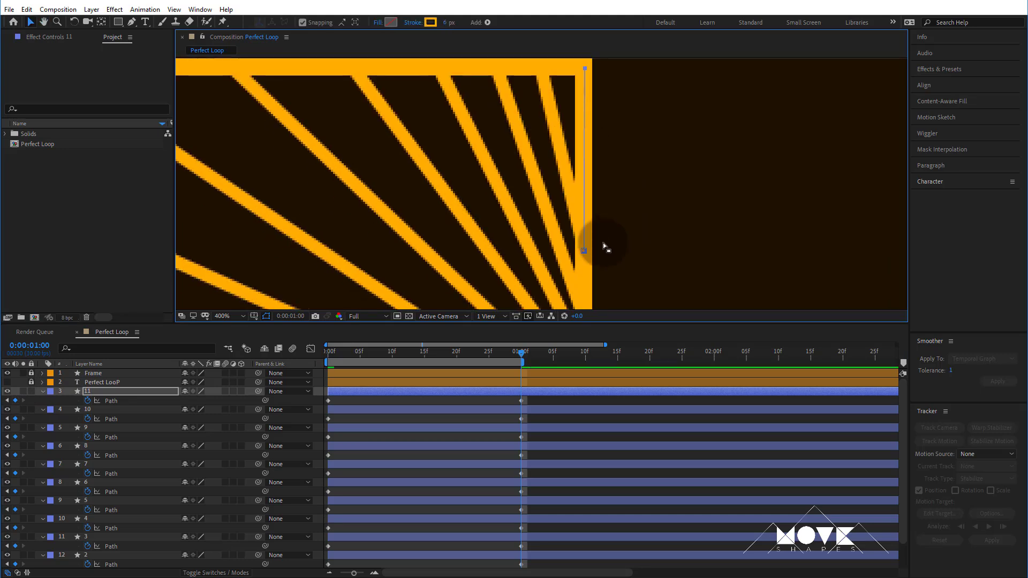
drag(587, 254, 587, 255)
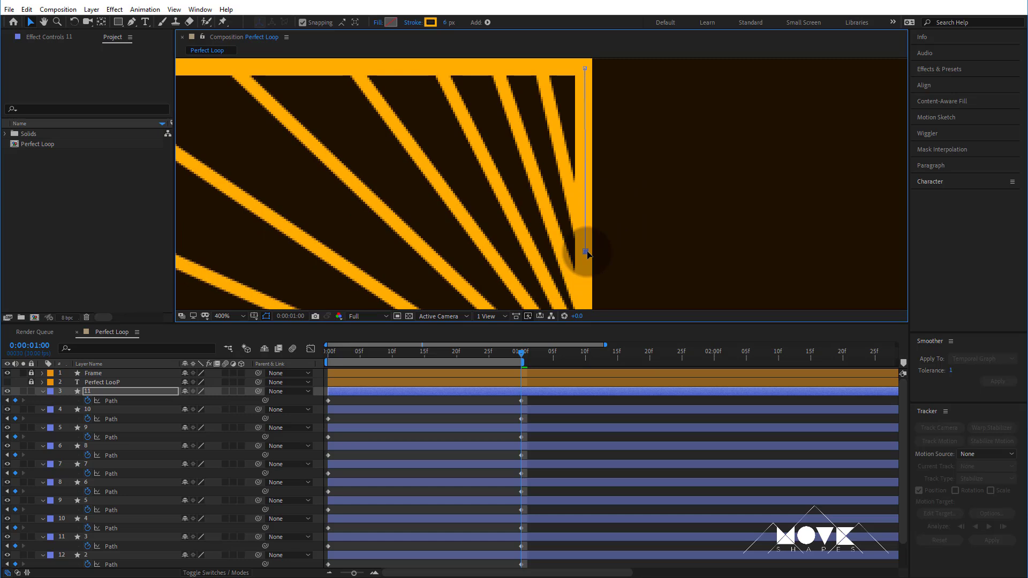
click(721, 278)
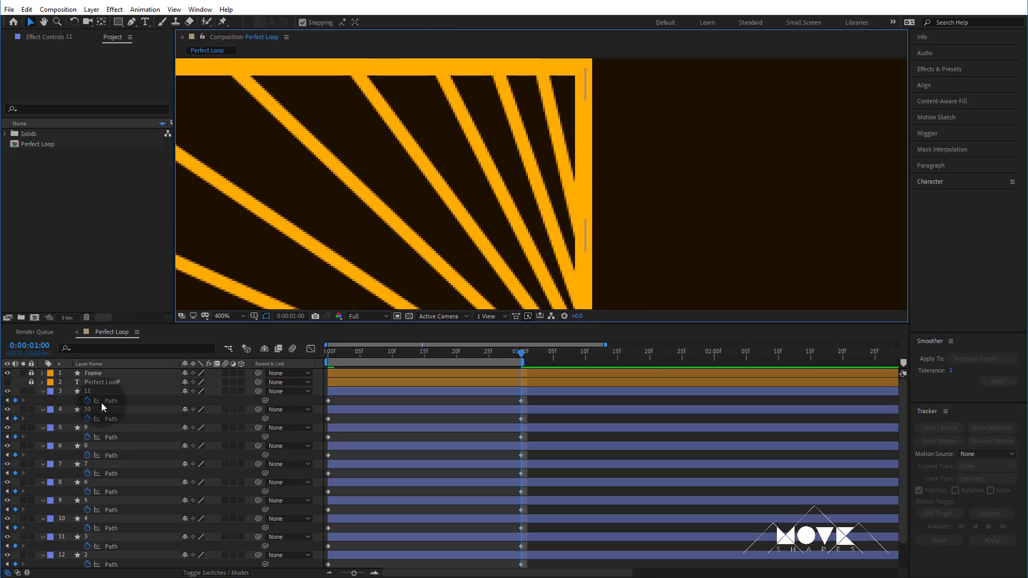
Step: Collapse the line layers' keyframes and preview the loop at 100% magnification
click(547, 400)
key(u)
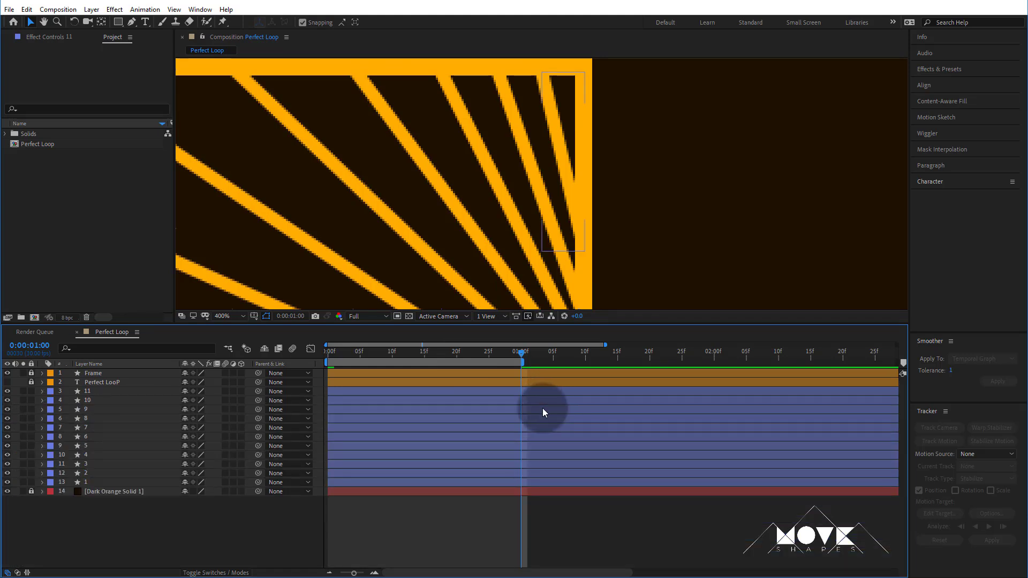
click(233, 318)
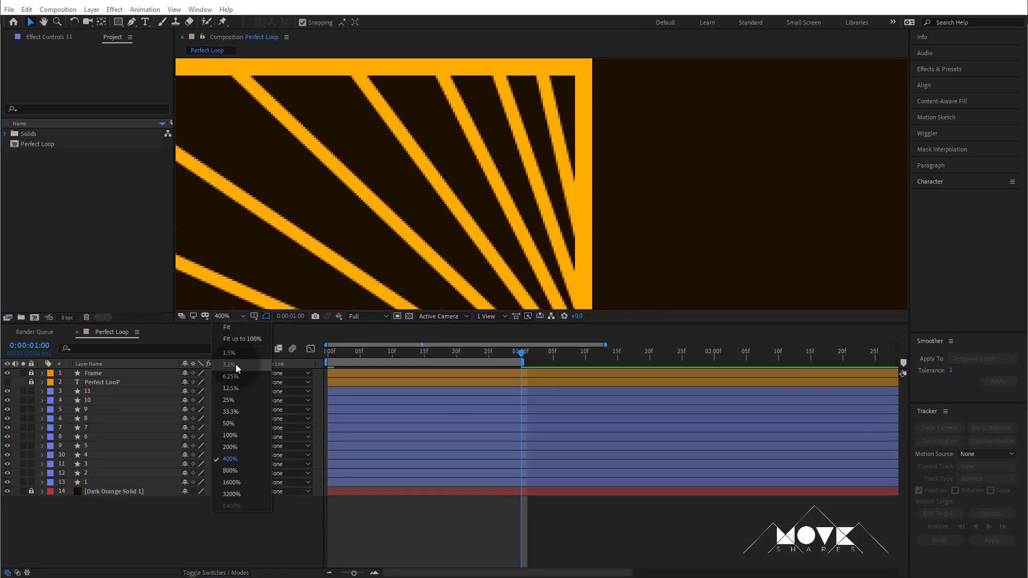
click(232, 435)
key(h)
drag(622, 245, 726, 221)
key(v)
click(611, 542)
key(space)
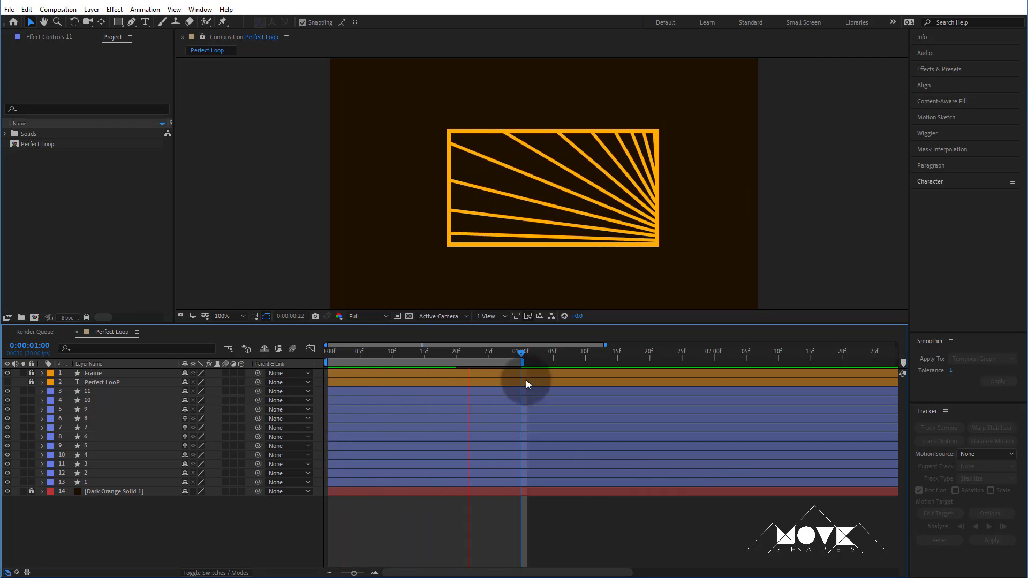
Step: Move the end path keyframes of layers 1 to 11 to frame 20 and shorten the work area to end there
drag(519, 352, 267, 390)
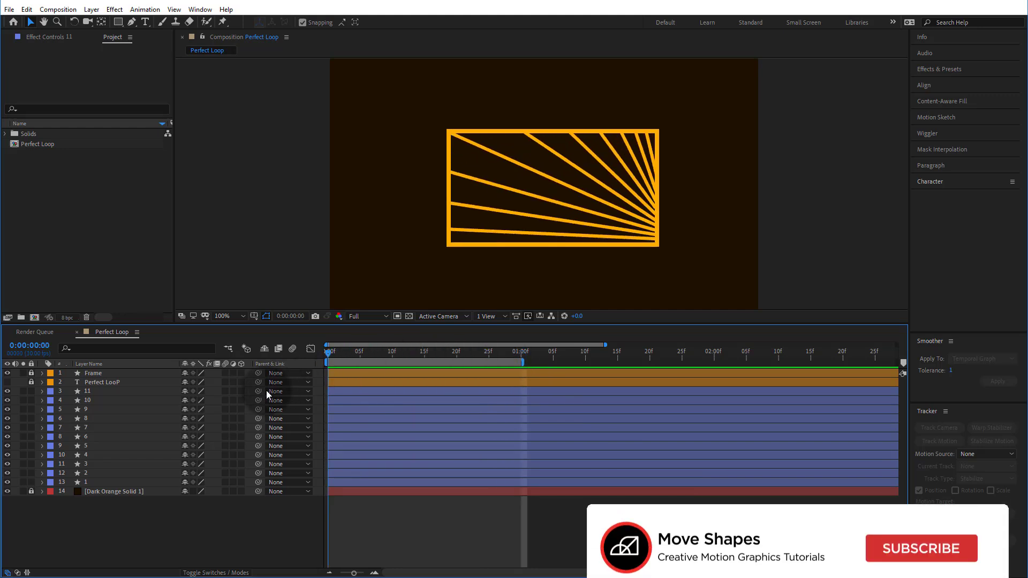
click(98, 394)
shift+click(86, 482)
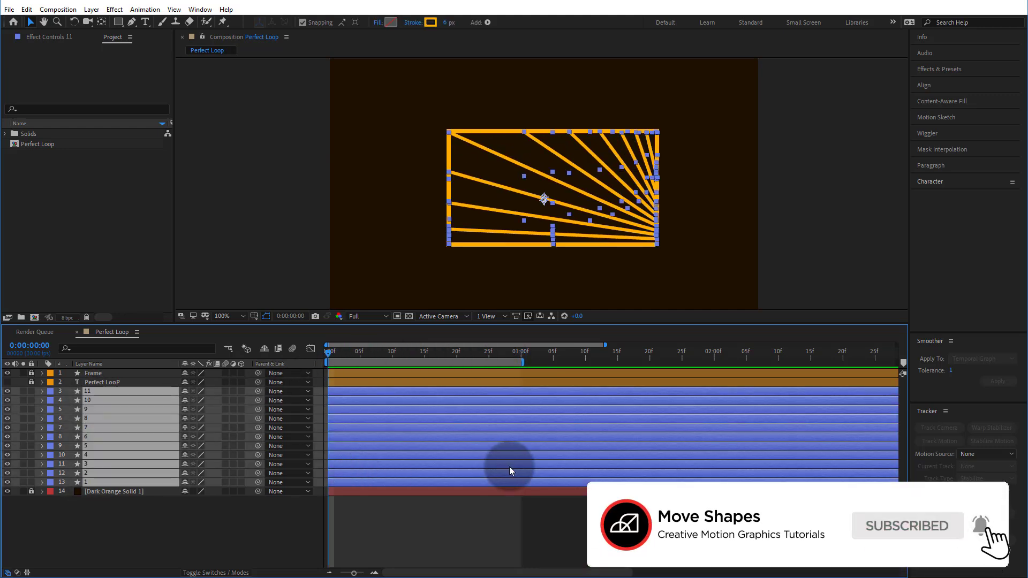
key(u)
mouse_move(534, 399)
mouse_down()
mouse_move(504, 568)
mouse_move(503, 556)
mouse_move(456, 545)
mouse_up()
drag(517, 362, 460, 367)
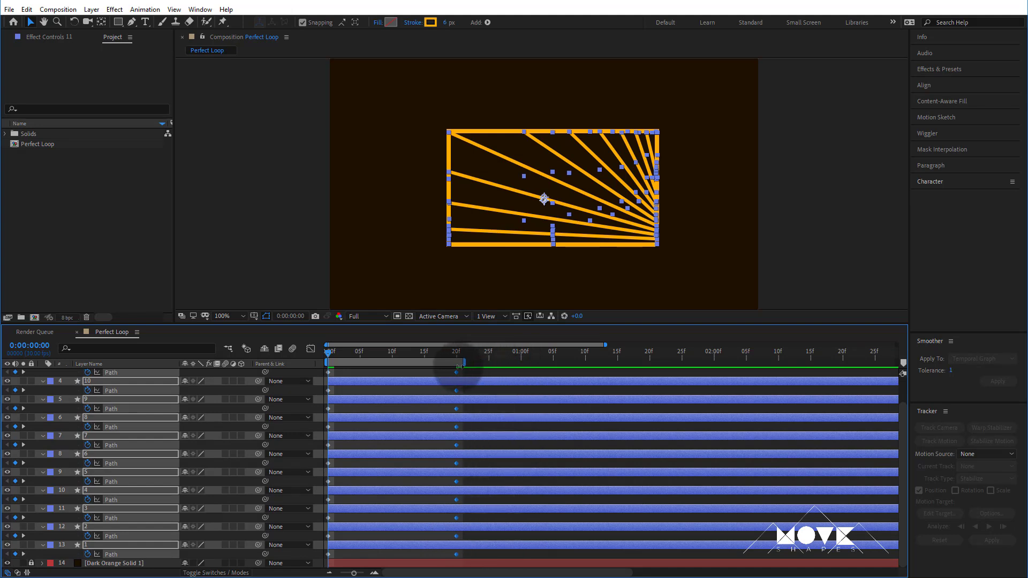
click(653, 304)
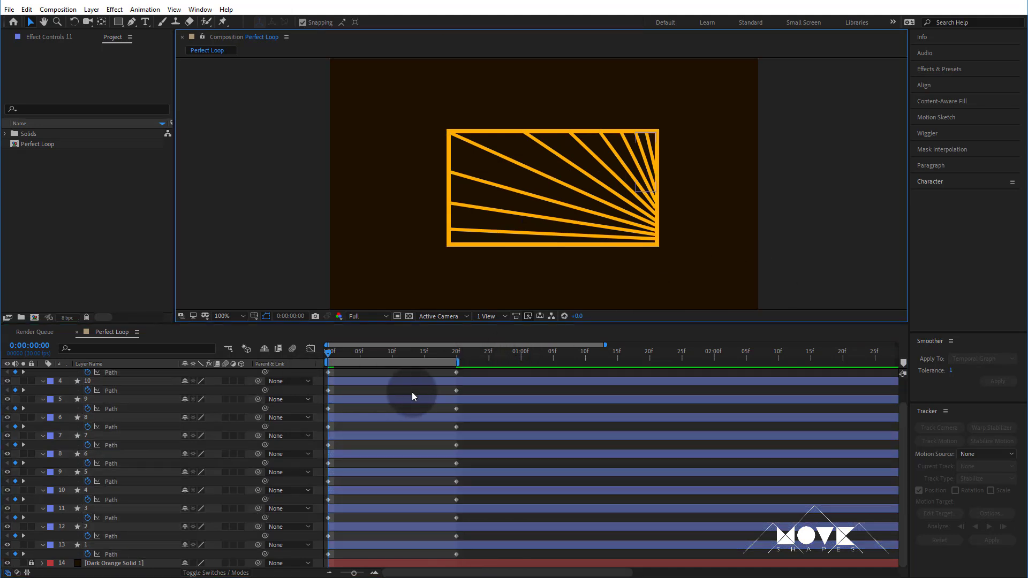
key(u)
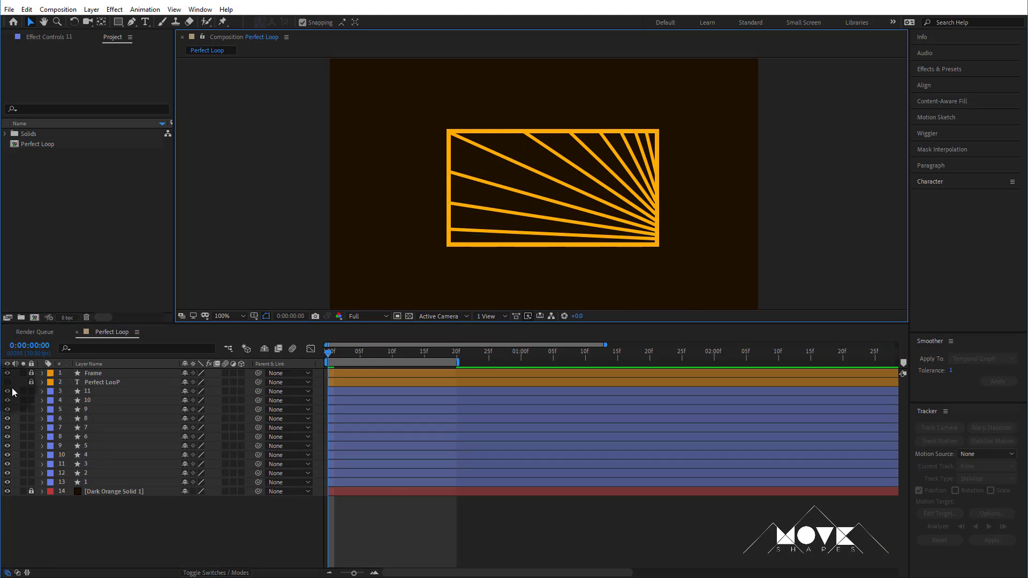
Step: Show the Perfect LooP text layer and preview the loop in an enlarged composition view at 200% magnification
click(8, 382)
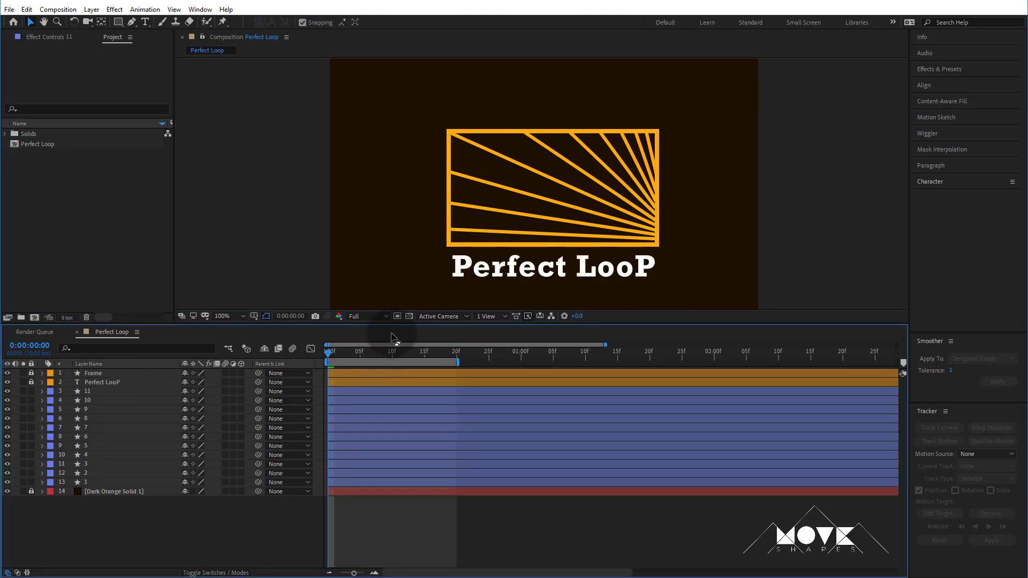
drag(378, 324, 381, 459)
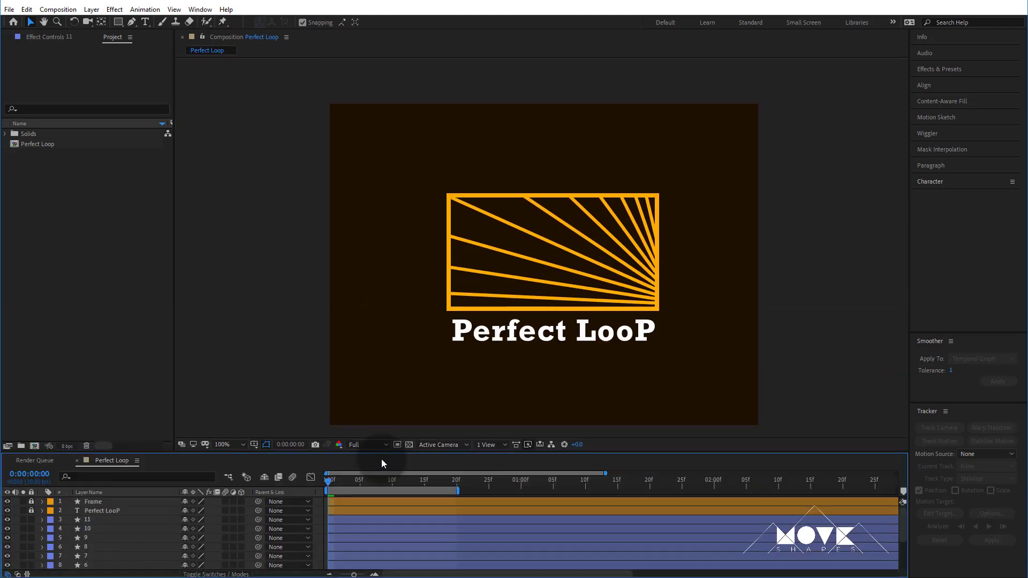
scroll(676, 401, up, 2)
key(space)
drag(843, 353, 812, 314)
key(space)
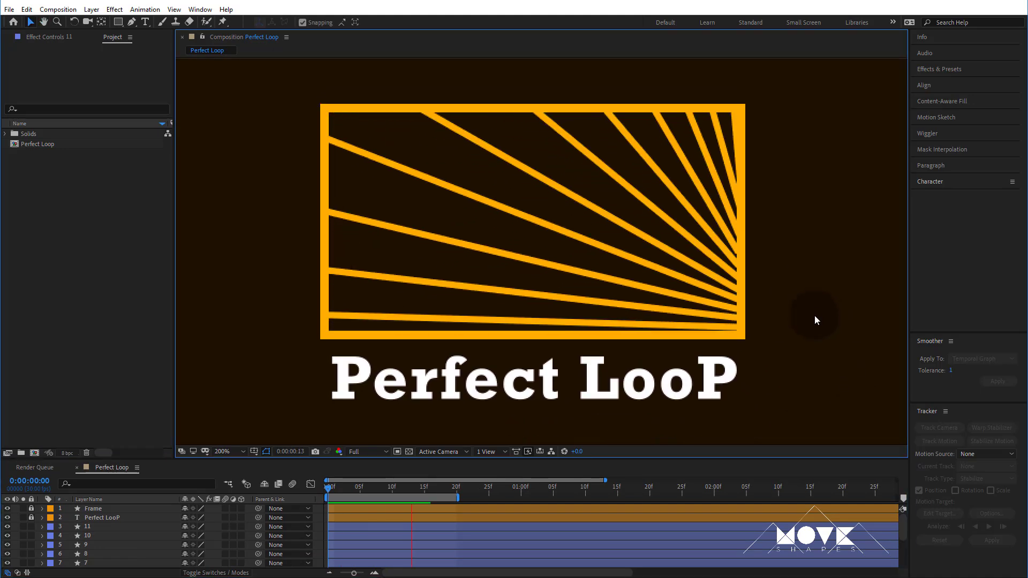